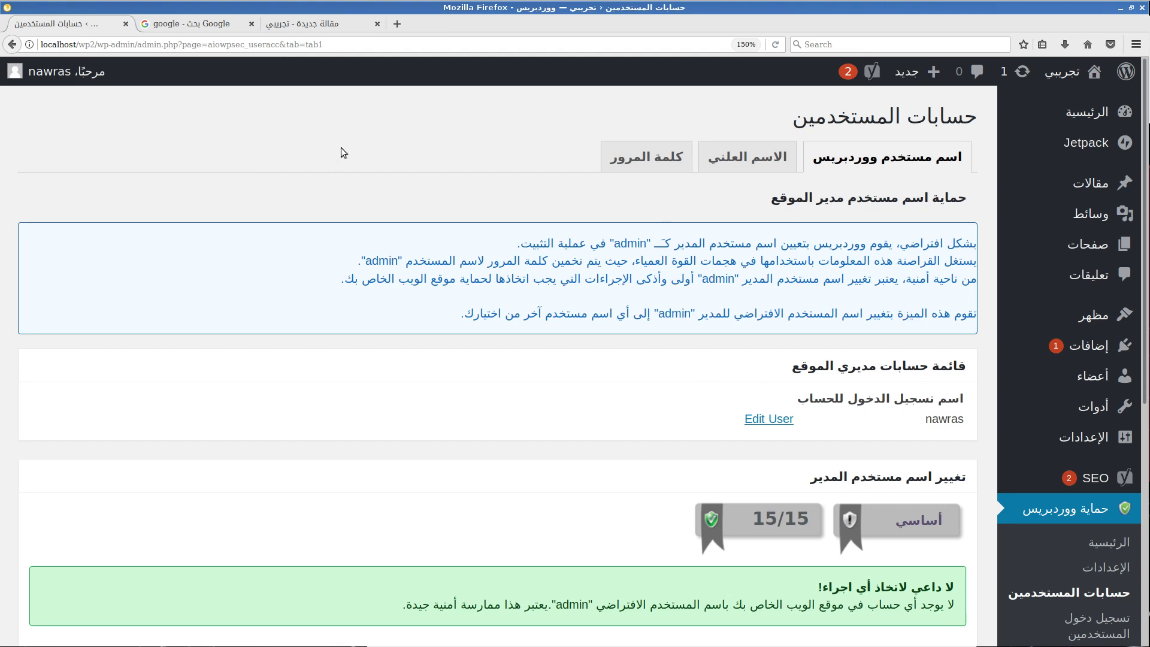
Review the administrator username protection details and score in the security plugin's user accounts section
{"action": "scroll", "coordinate": [340, 160], "scroll_direction": "down", "scroll_amount": 5}
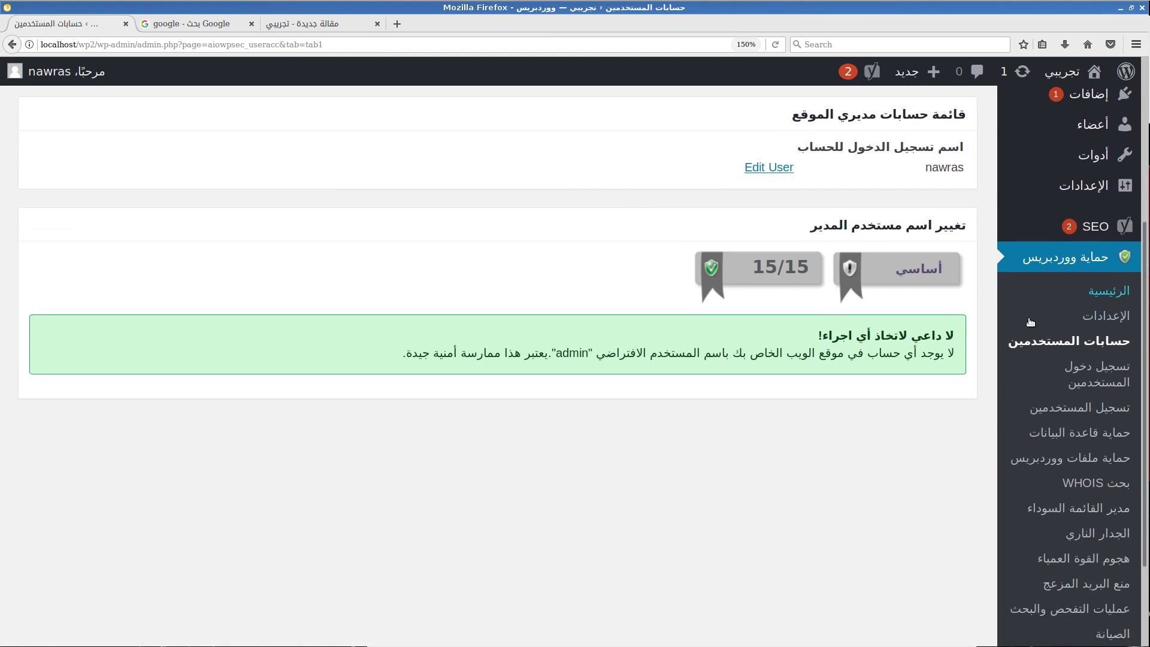
{"action": "scroll", "coordinate": [847, 425], "scroll_direction": "up", "scroll_amount": 5}
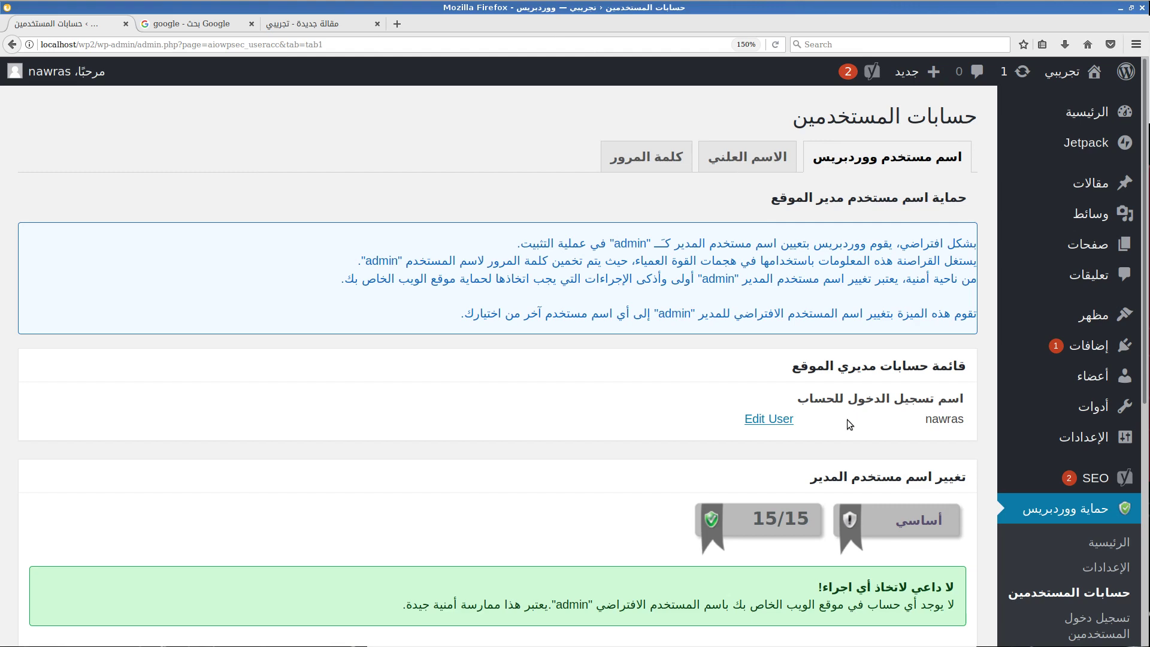
{"action": "scroll", "coordinate": [846, 420], "scroll_direction": "down", "scroll_amount": 5}
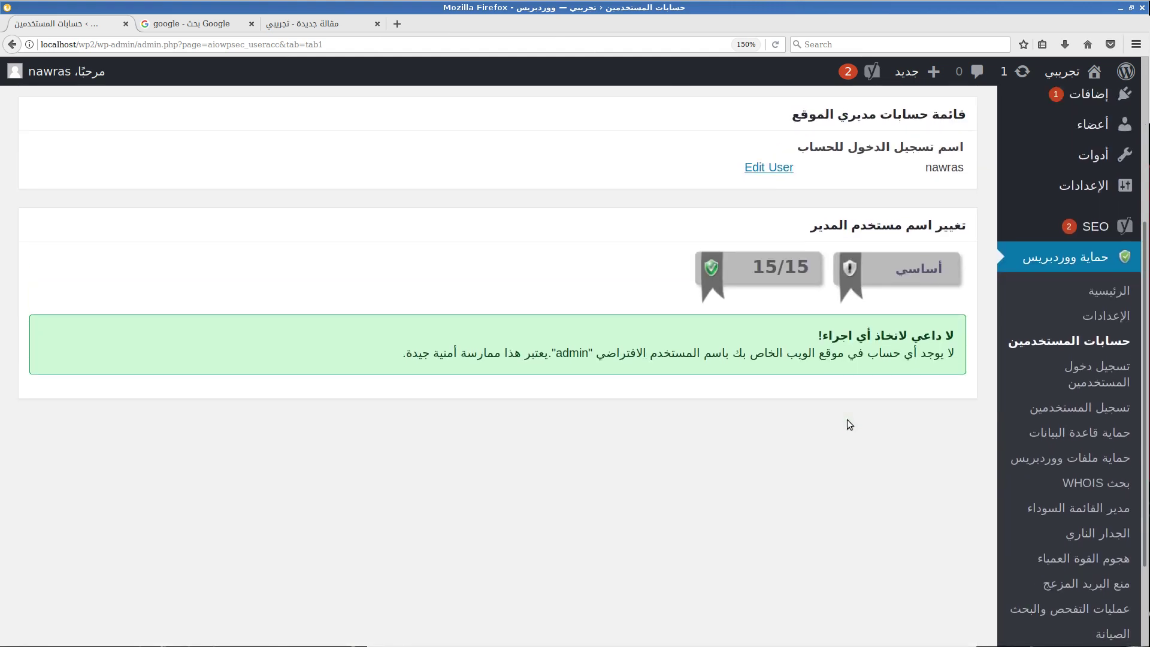
{"action": "scroll", "coordinate": [846, 419], "scroll_direction": "up", "scroll_amount": 5}
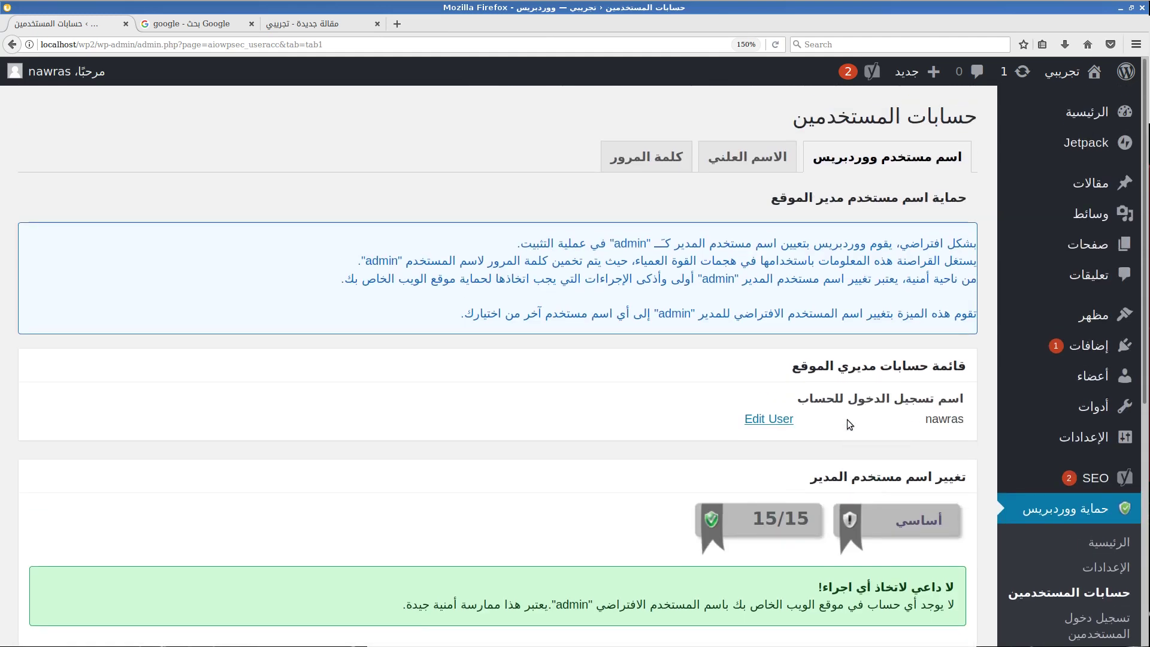
{"action": "scroll", "coordinate": [847, 419], "scroll_direction": "down", "scroll_amount": 1}
{"action": "scroll", "coordinate": [847, 422], "scroll_direction": "down", "scroll_amount": 1}
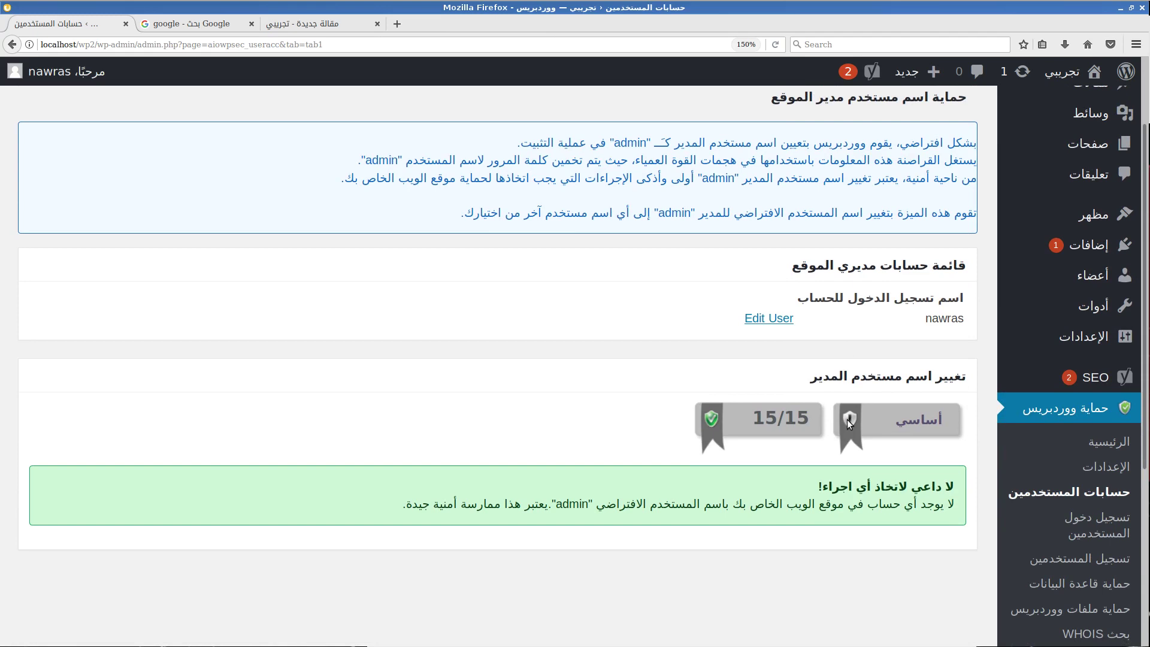
{"action": "scroll", "coordinate": [847, 419], "scroll_direction": "down", "scroll_amount": 1}
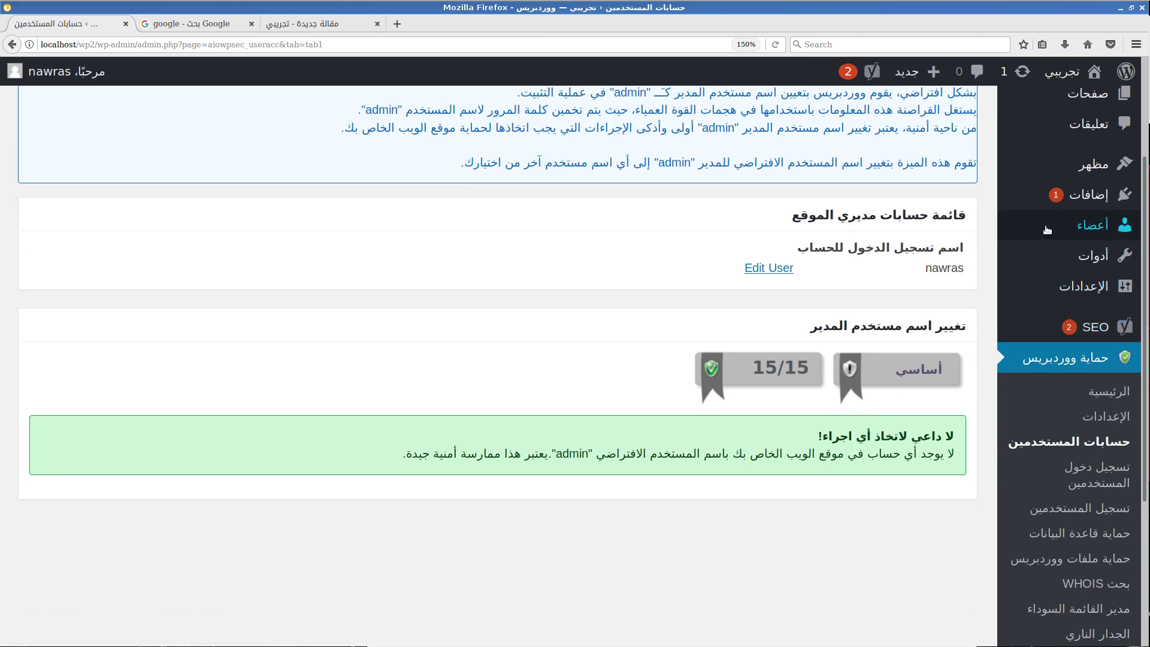
Open the administrator's profile from the list of all members and examine its username and other name fields
{"action": "mouse_move", "coordinate": [1064, 198]}
{"action": "mouse_move", "coordinate": [1080, 230]}
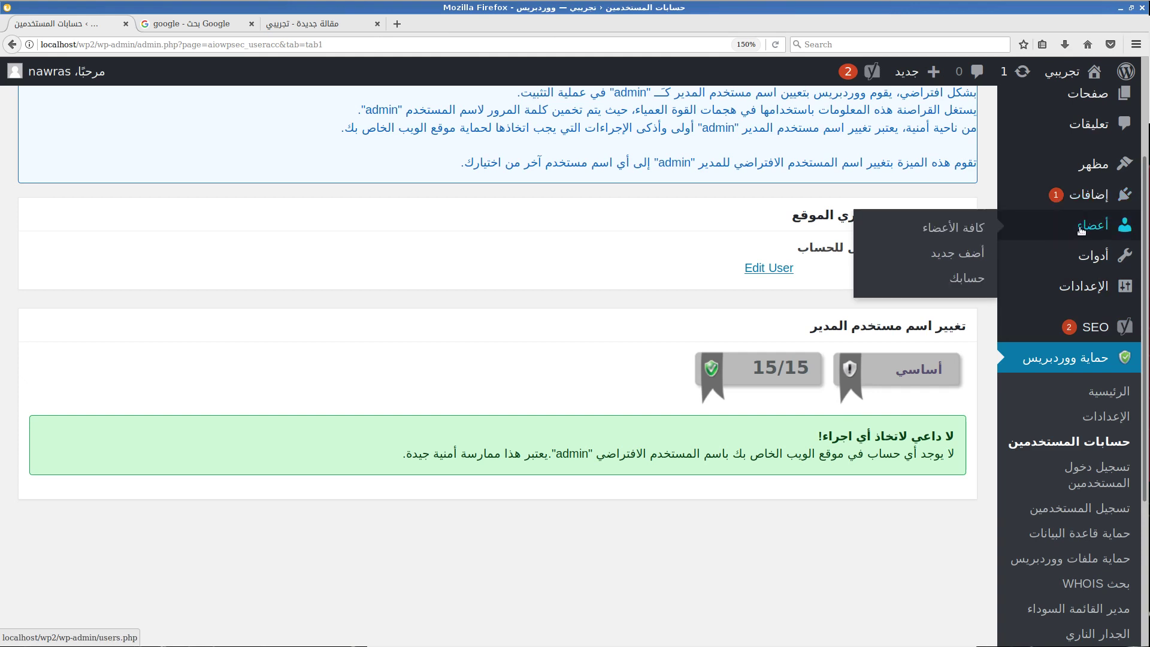
{"action": "left_click", "coordinate": [946, 228]}
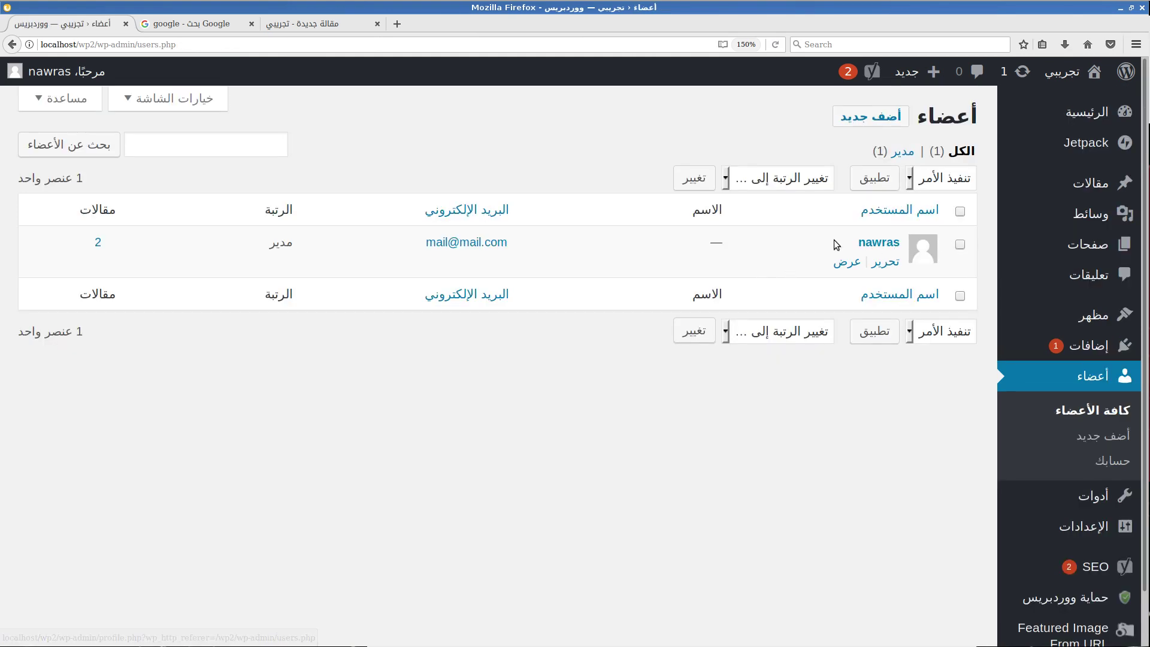
{"action": "left_click", "coordinate": [883, 262]}
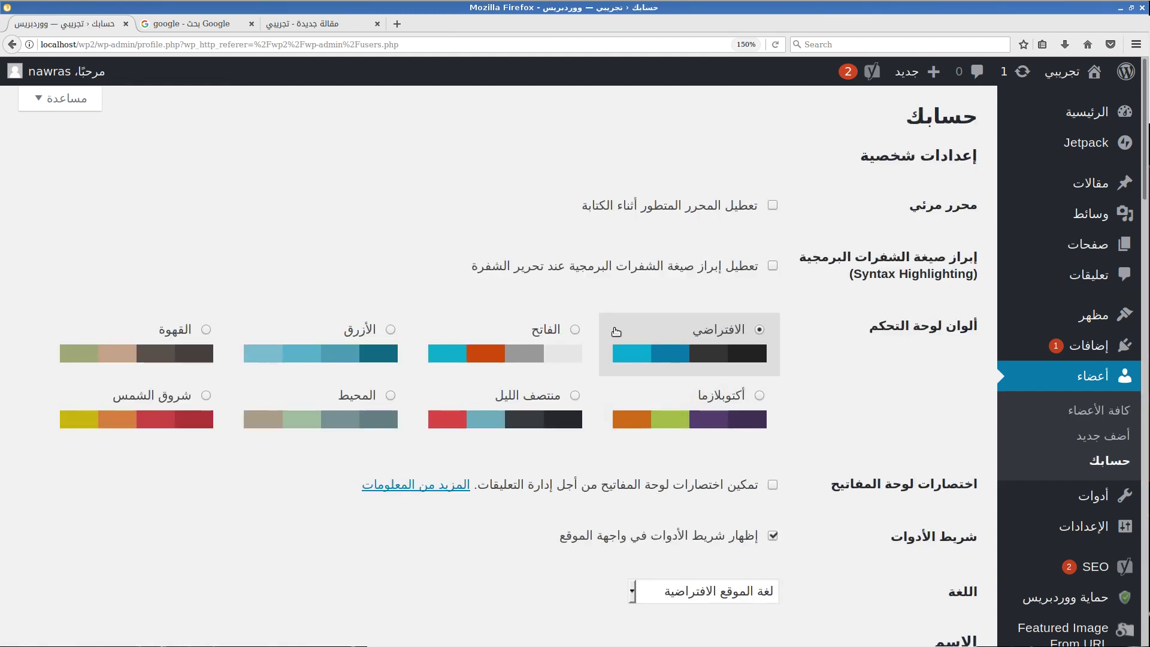
{"action": "scroll", "coordinate": [410, 226], "scroll_direction": "down", "scroll_amount": 1}
{"action": "scroll", "coordinate": [410, 226], "scroll_direction": "down", "scroll_amount": 15}
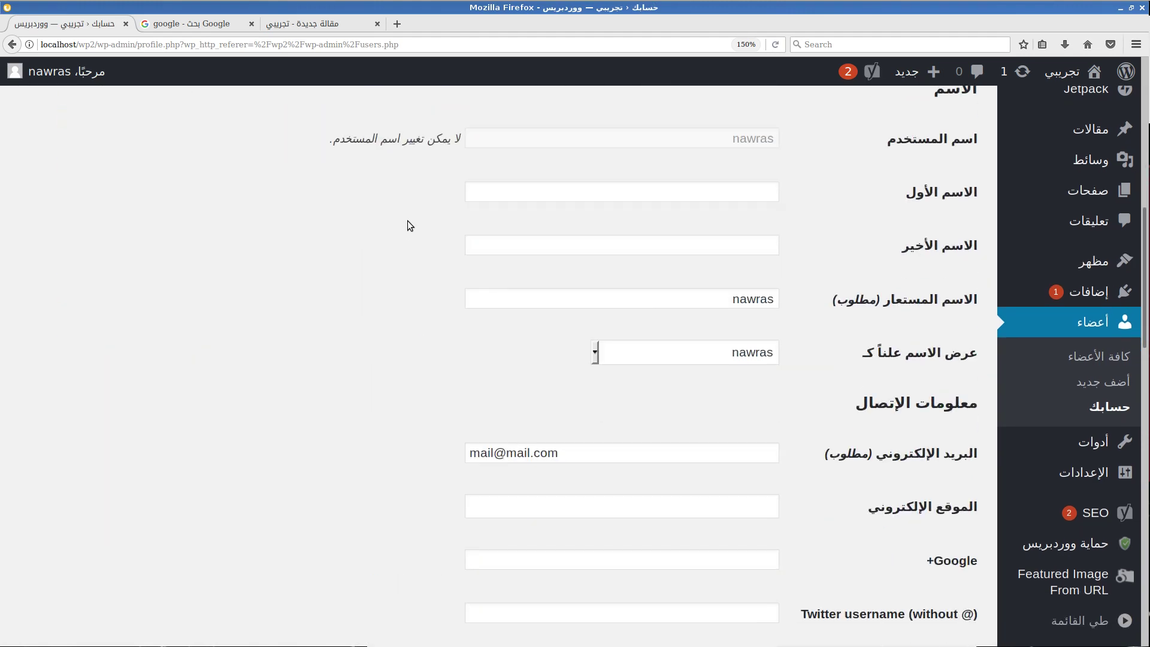
{"action": "scroll", "coordinate": [409, 226], "scroll_direction": "down", "scroll_amount": 3}
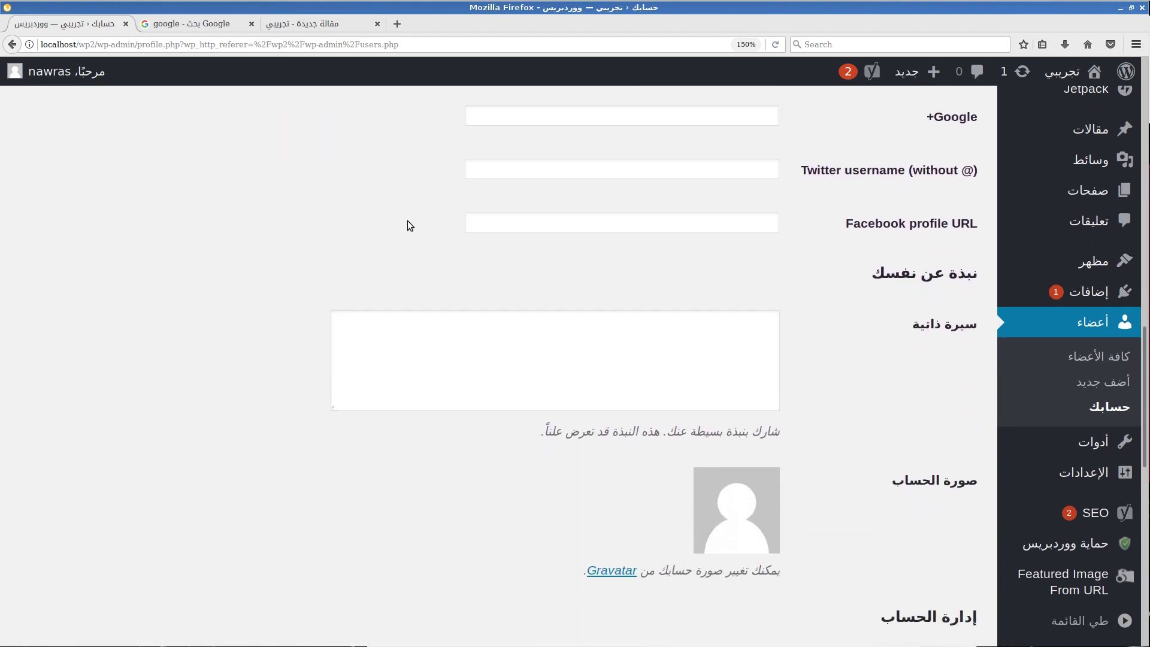
{"action": "scroll", "coordinate": [409, 225], "scroll_direction": "up", "scroll_amount": 9}
{"action": "scroll", "coordinate": [409, 225], "scroll_direction": "up", "scroll_amount": 4}
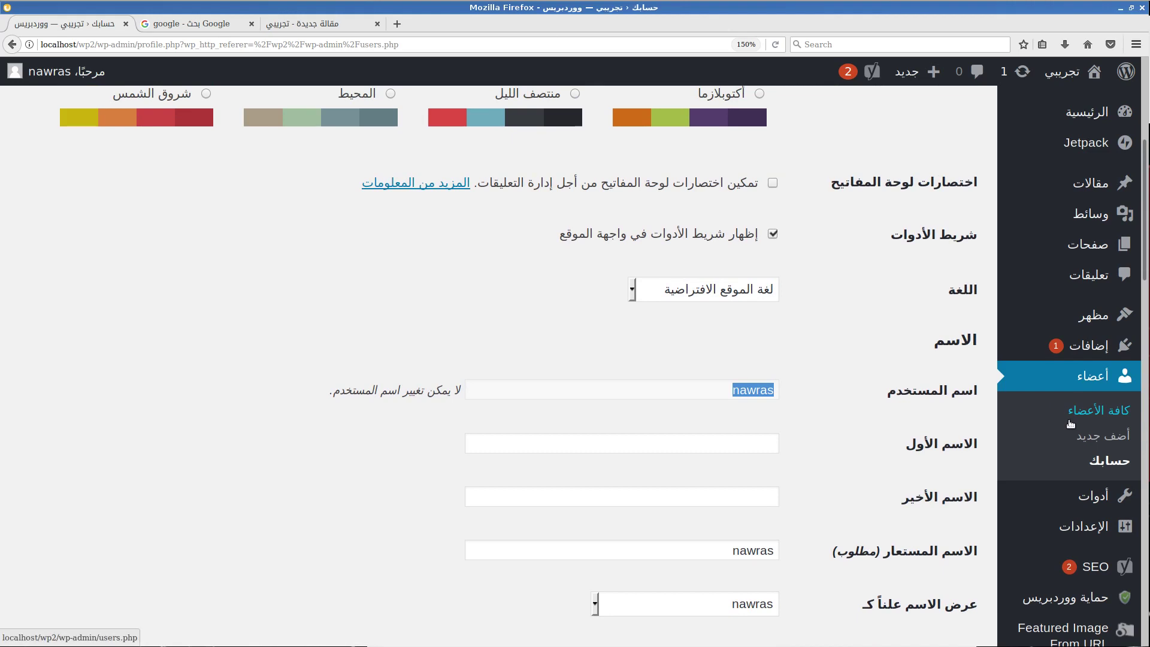
Open the form for adding a new member and look through the available roles without choosing one
{"action": "left_click", "coordinate": [1101, 435]}
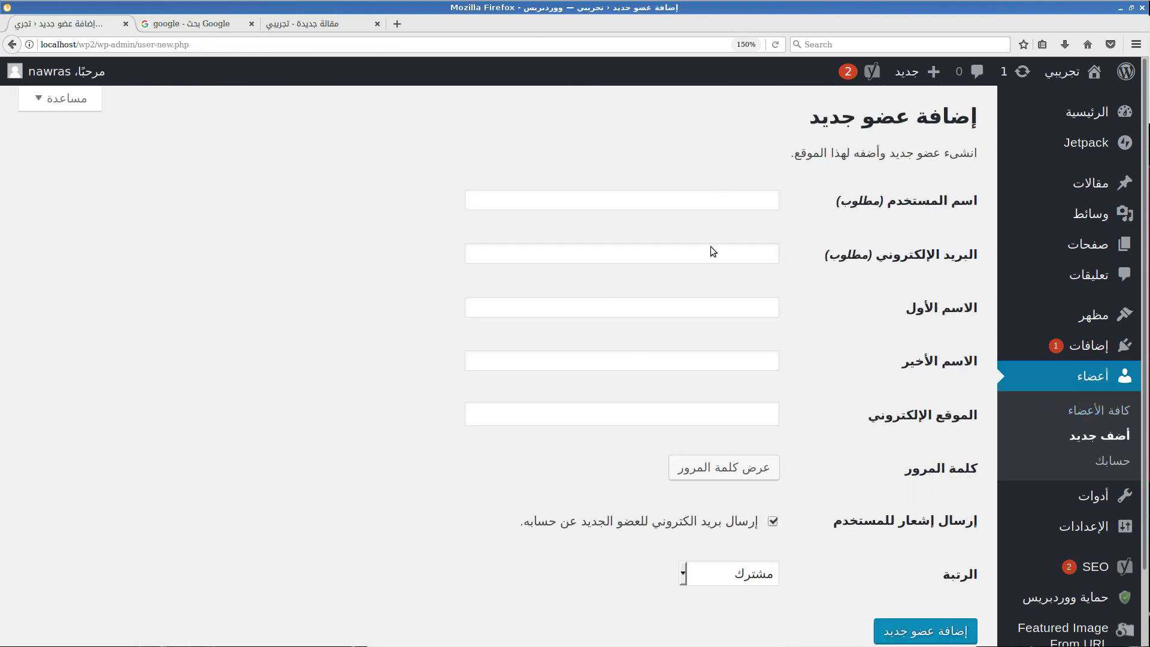
{"action": "left_click", "coordinate": [688, 576]}
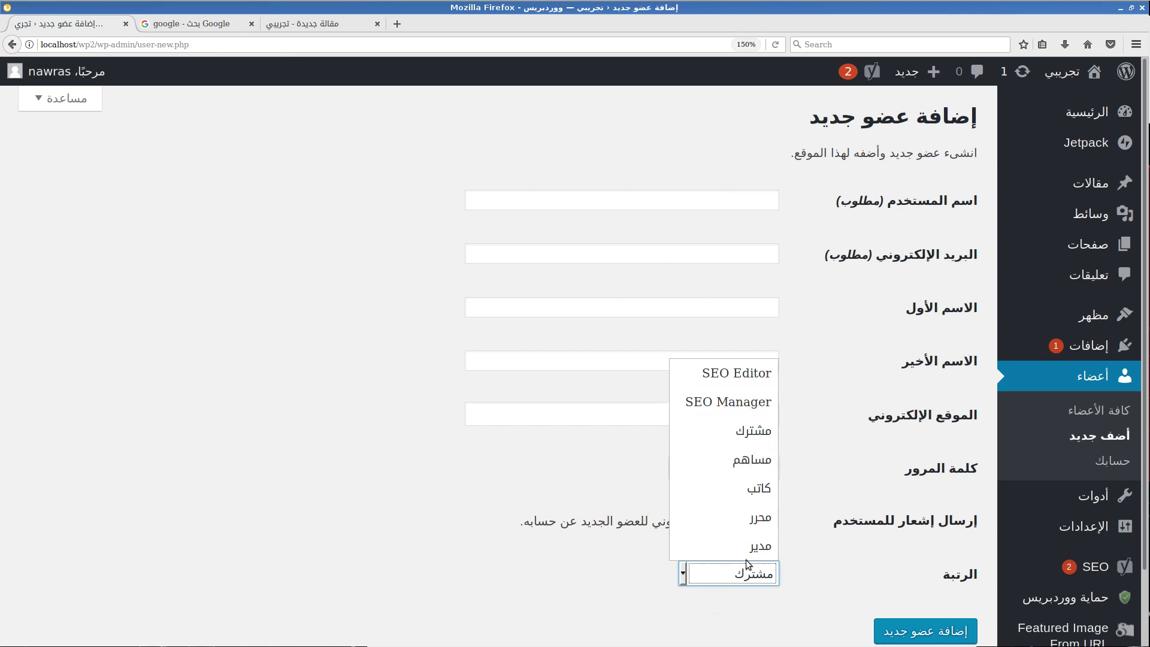
{"action": "left_click", "coordinate": [579, 563]}
Return to the list of all members, select the administrator account and check the available bulk actions
{"action": "left_click", "coordinate": [1085, 407]}
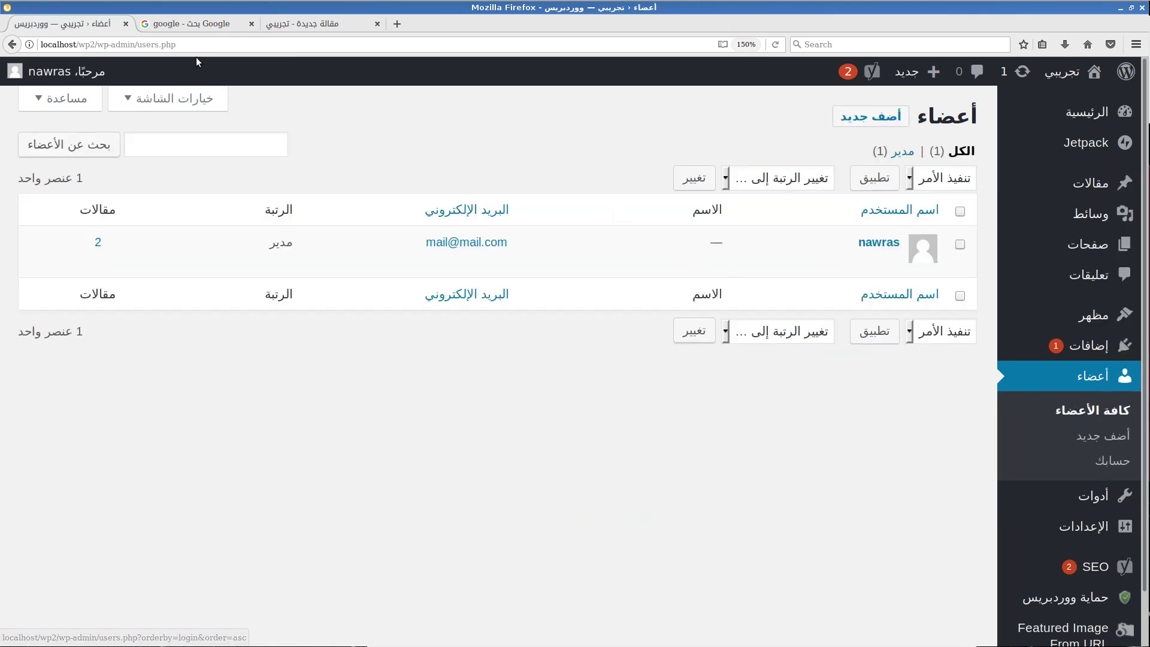
{"action": "mouse_move", "coordinate": [63, 72]}
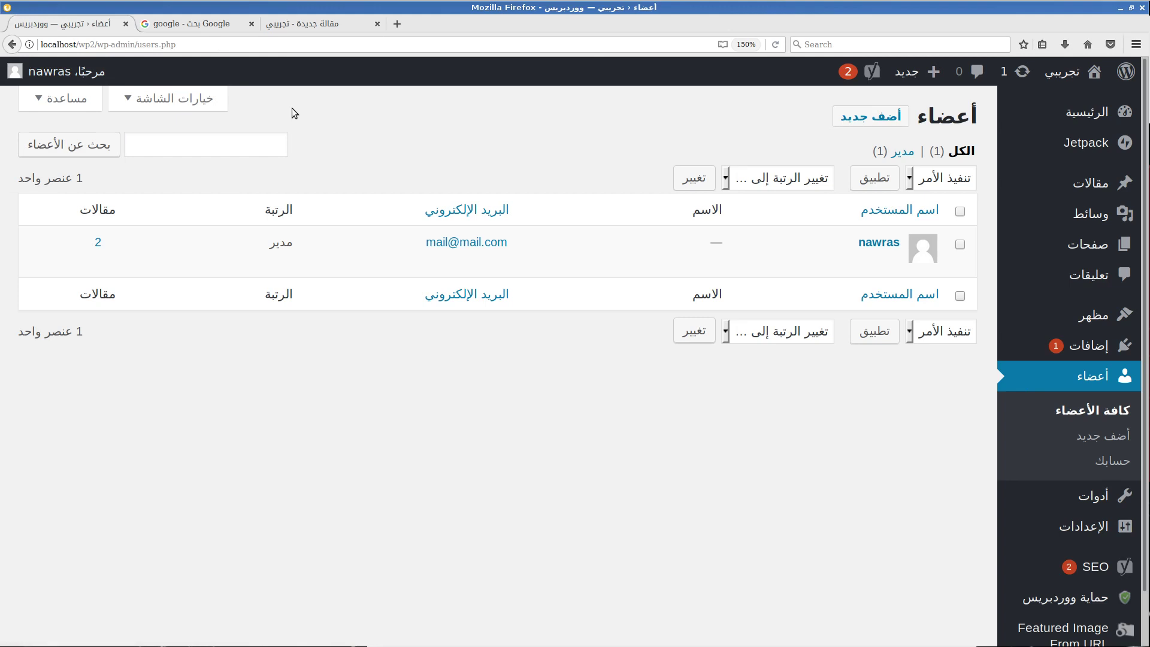
{"action": "mouse_move", "coordinate": [390, 267]}
{"action": "left_click", "coordinate": [960, 244]}
{"action": "left_click", "coordinate": [938, 177]}
{"action": "left_click", "coordinate": [809, 454]}
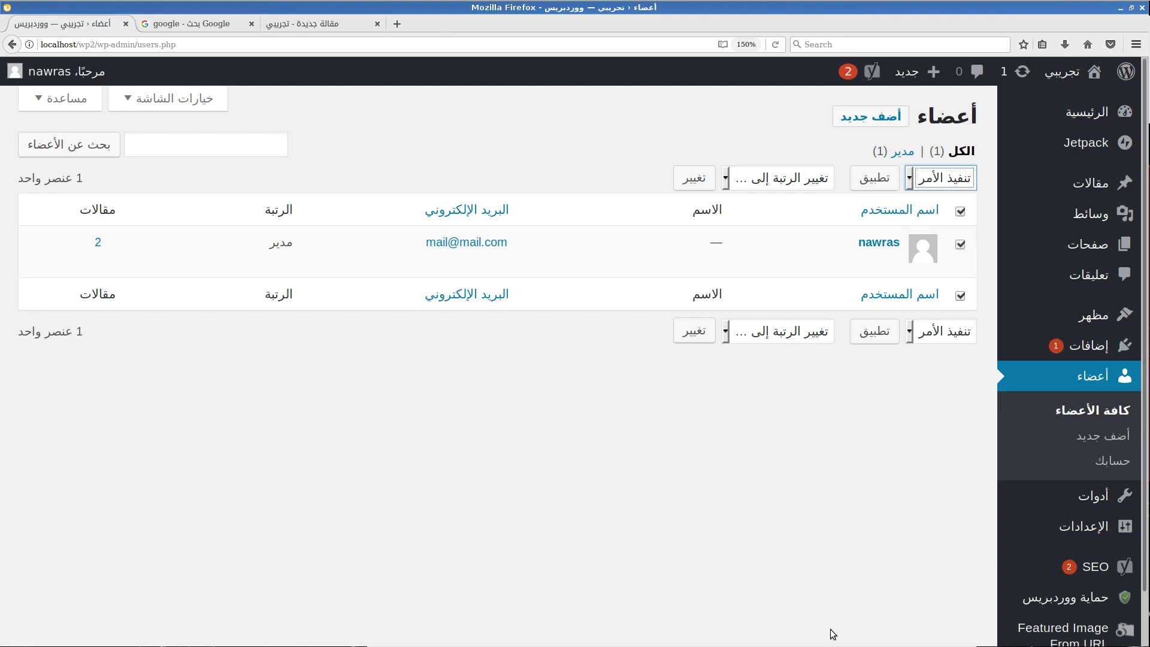
Open the display name protection check (الاسم العلني) in the security plugin's user accounts section
{"action": "mouse_move", "coordinate": [1033, 599]}
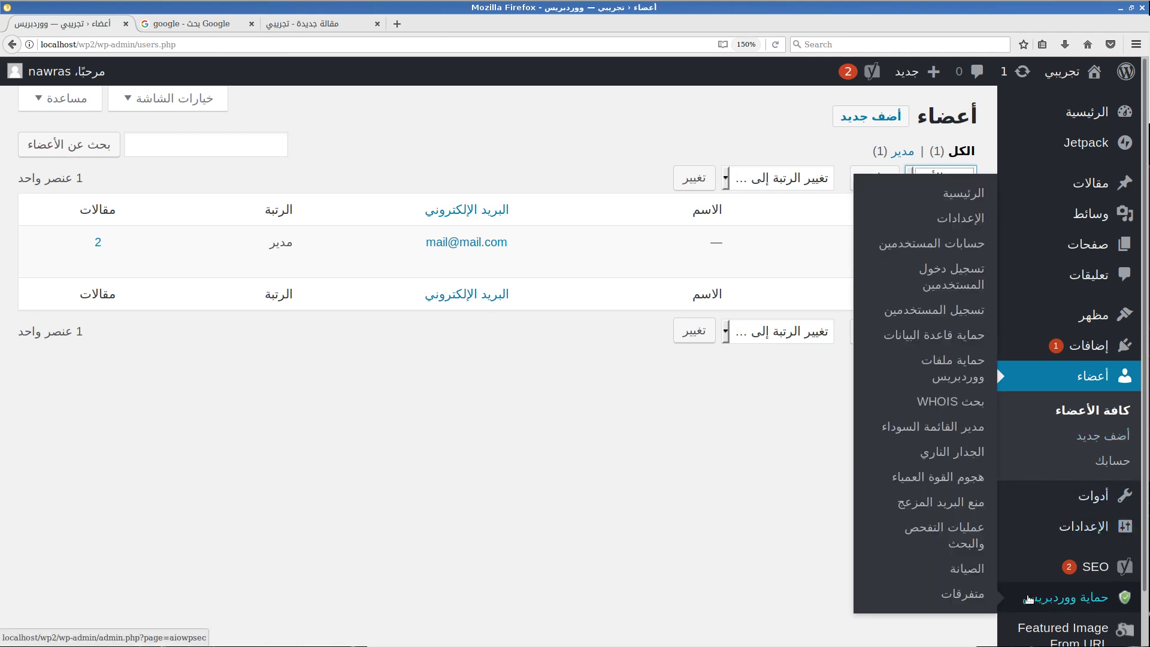
{"action": "left_click", "coordinate": [964, 244]}
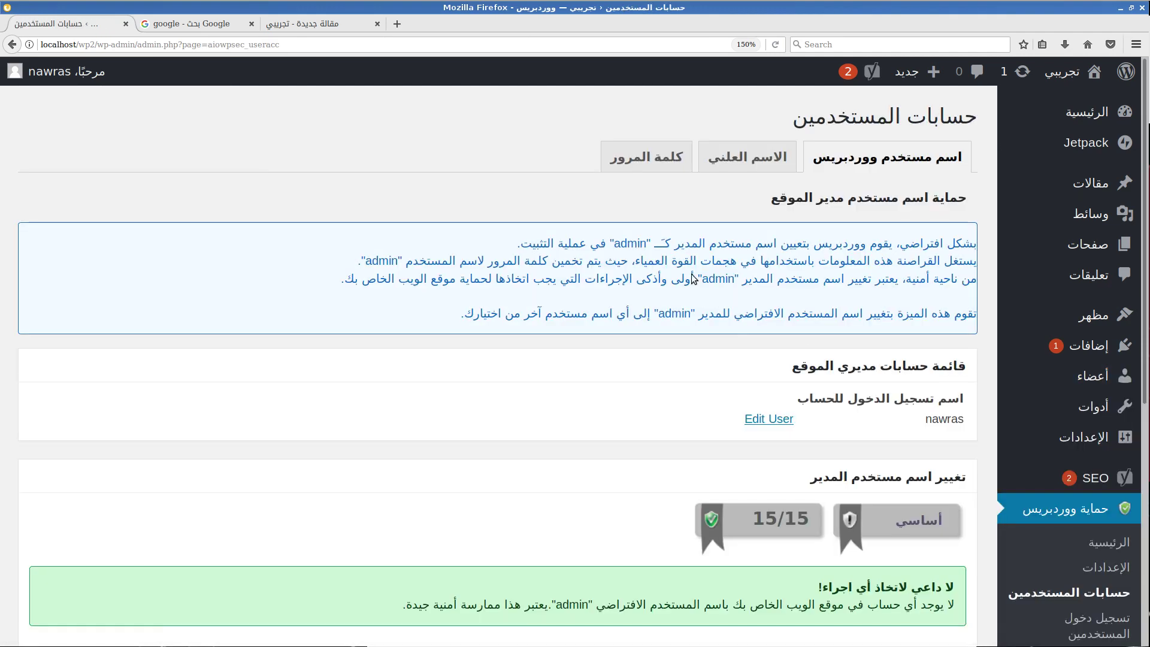
{"action": "left_click", "coordinate": [771, 170]}
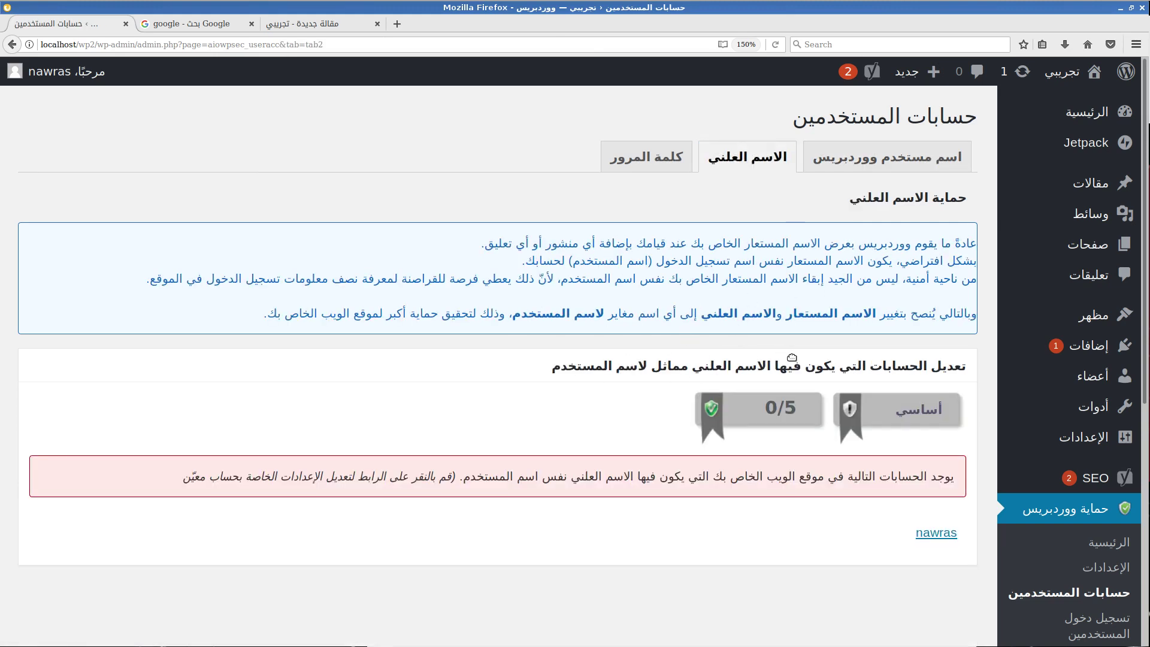
Open the administrator's profile from the members list and set the nickname to jfskdfhsdfhskjdfhasdfhsk
{"action": "mouse_move", "coordinate": [1050, 476]}
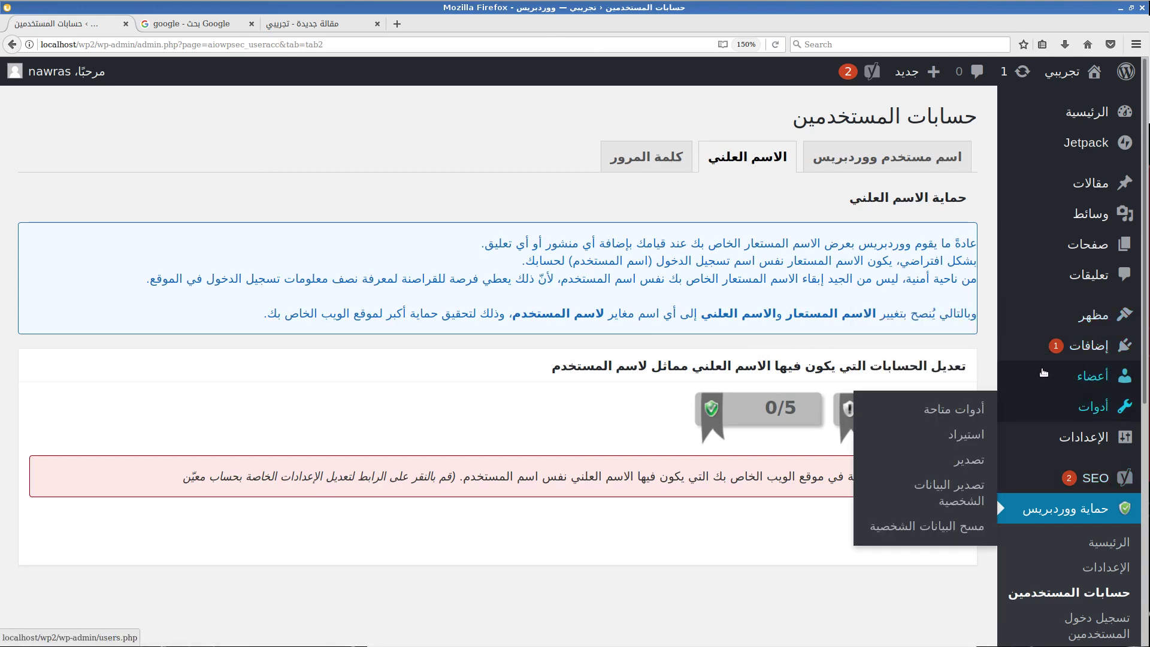
{"action": "mouse_move", "coordinate": [1043, 372]}
{"action": "left_click", "coordinate": [946, 382]}
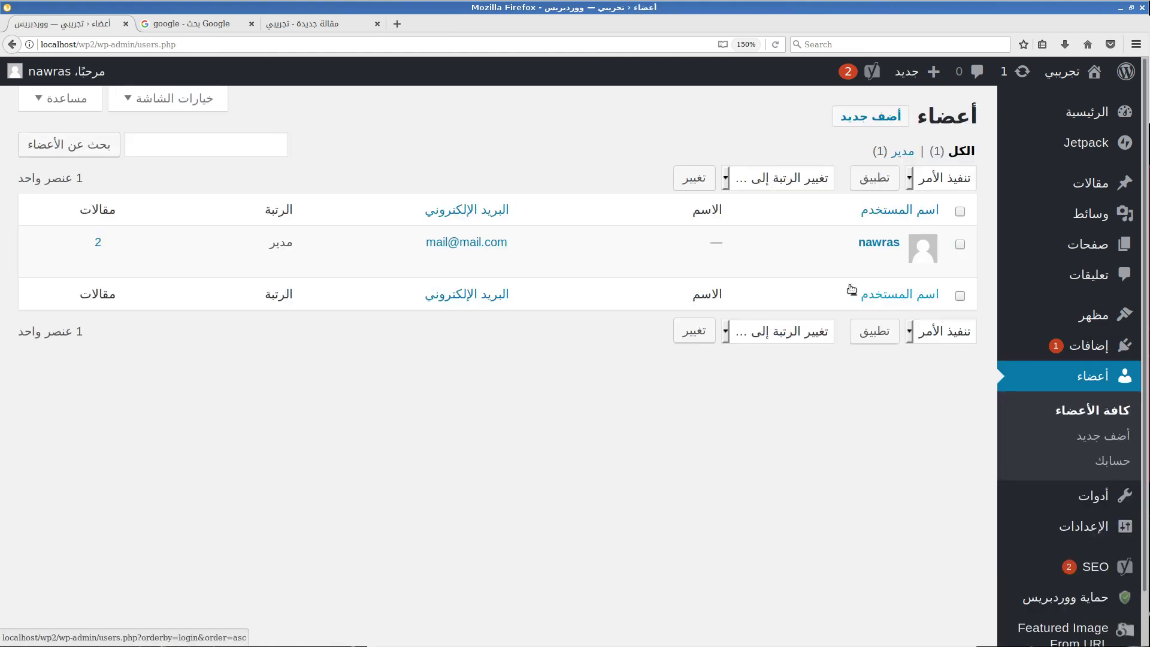
{"action": "left_click", "coordinate": [886, 261]}
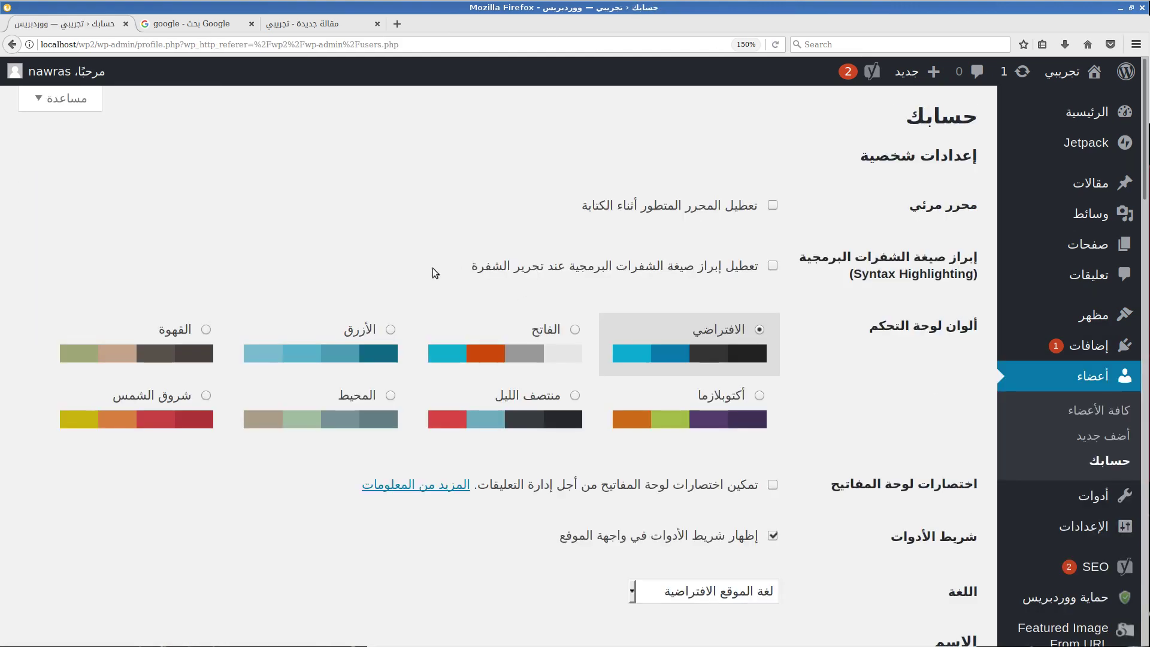
{"action": "scroll", "coordinate": [420, 268], "scroll_direction": "down", "scroll_amount": 10}
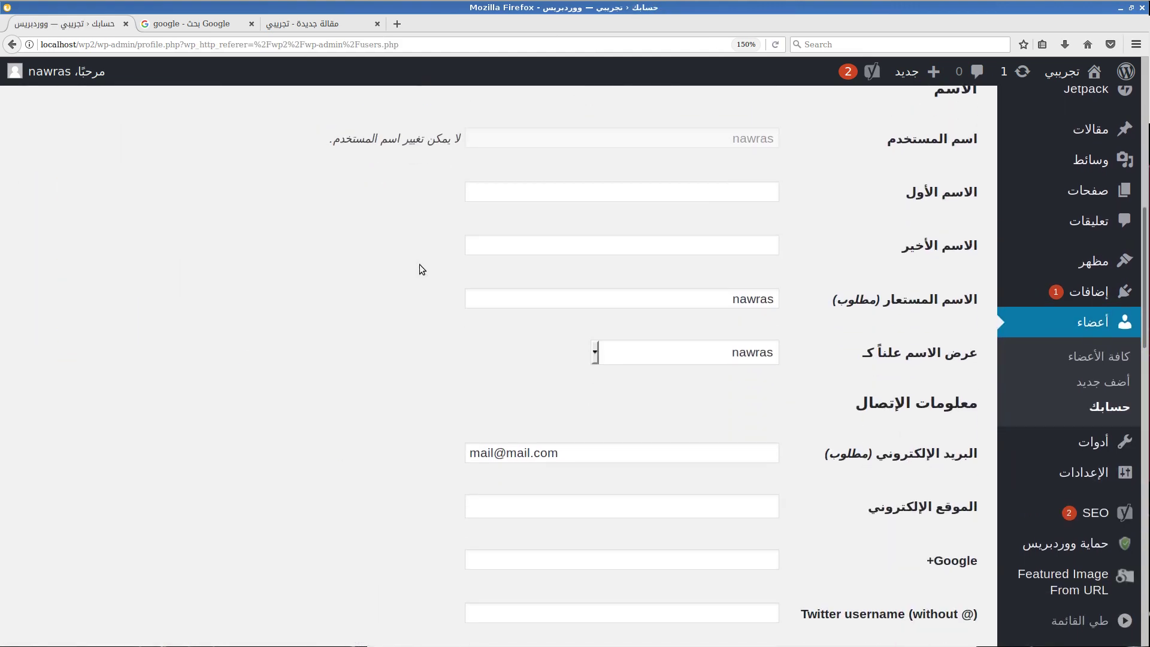
{"action": "scroll", "coordinate": [420, 267], "scroll_direction": "down", "scroll_amount": 2}
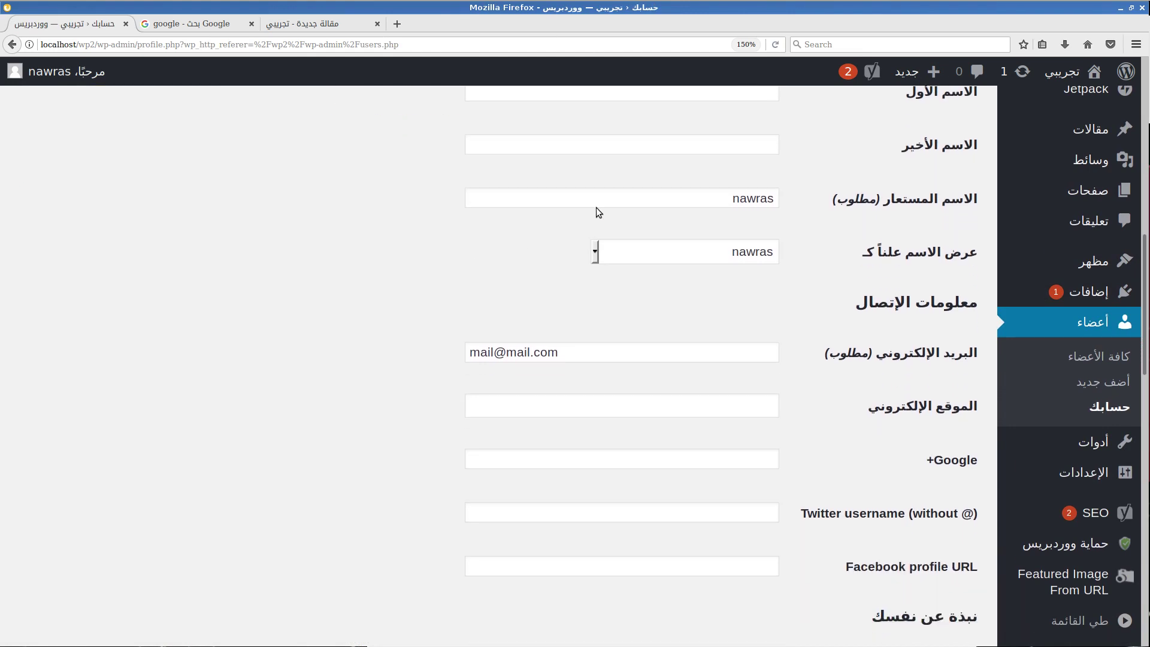
{"action": "left_click_drag", "start_coordinate": [727, 198], "coordinate": [806, 198]}
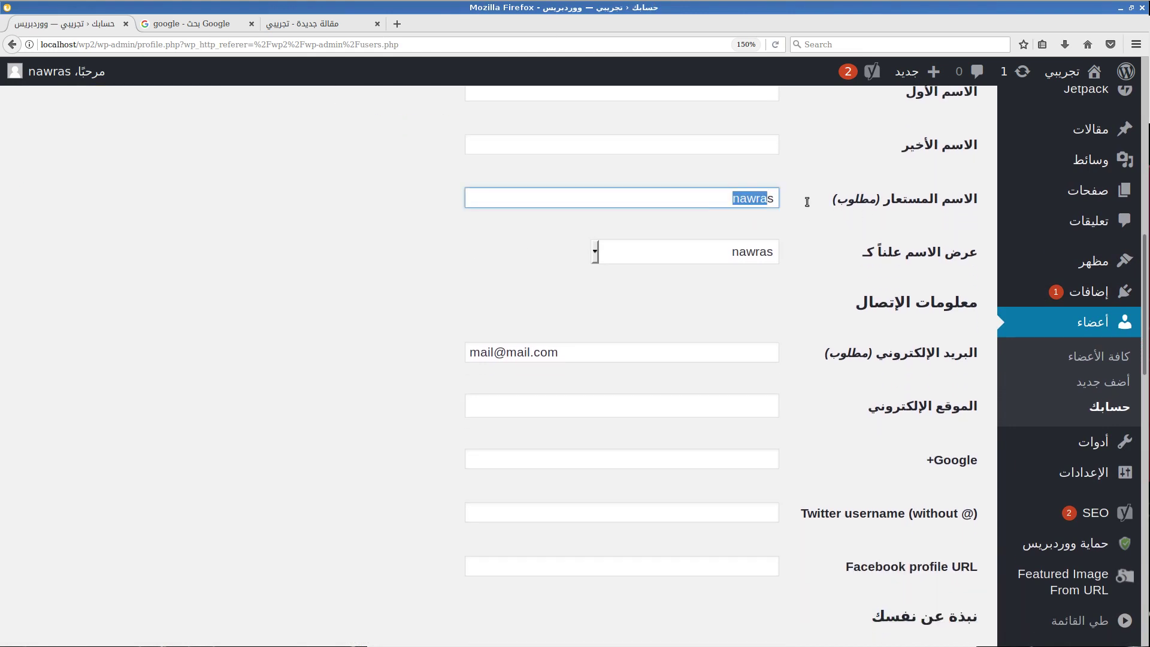
{"action": "type", "text": "ا"}
{"action": "type", "text": "jfskdfhsdfhskjdfhasdfhsk"}
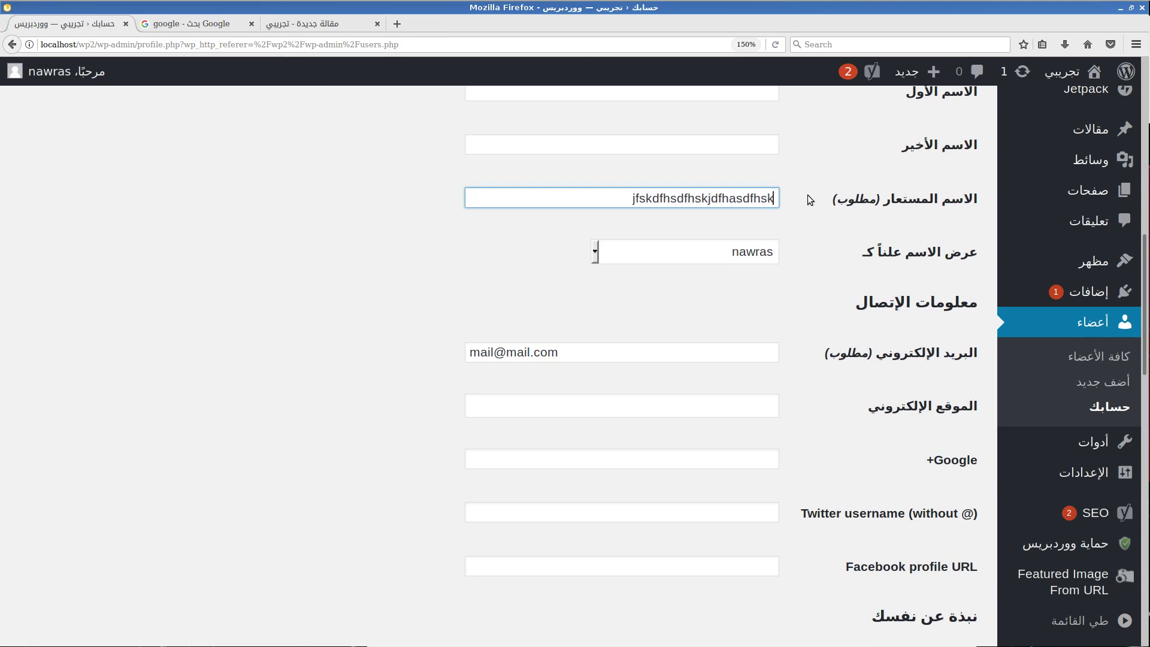
Set the publicly displayed name to jfskdfhsdfhskjdfhasdfhsk and update the profile
{"action": "left_click", "coordinate": [748, 251]}
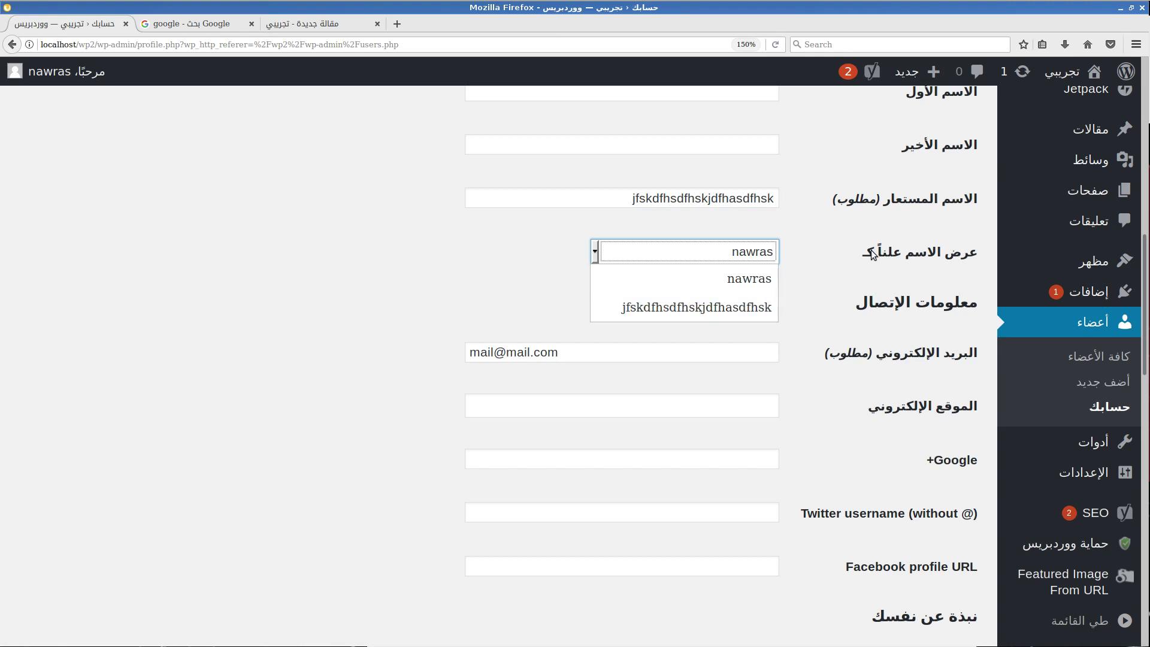
{"action": "left_click", "coordinate": [763, 300]}
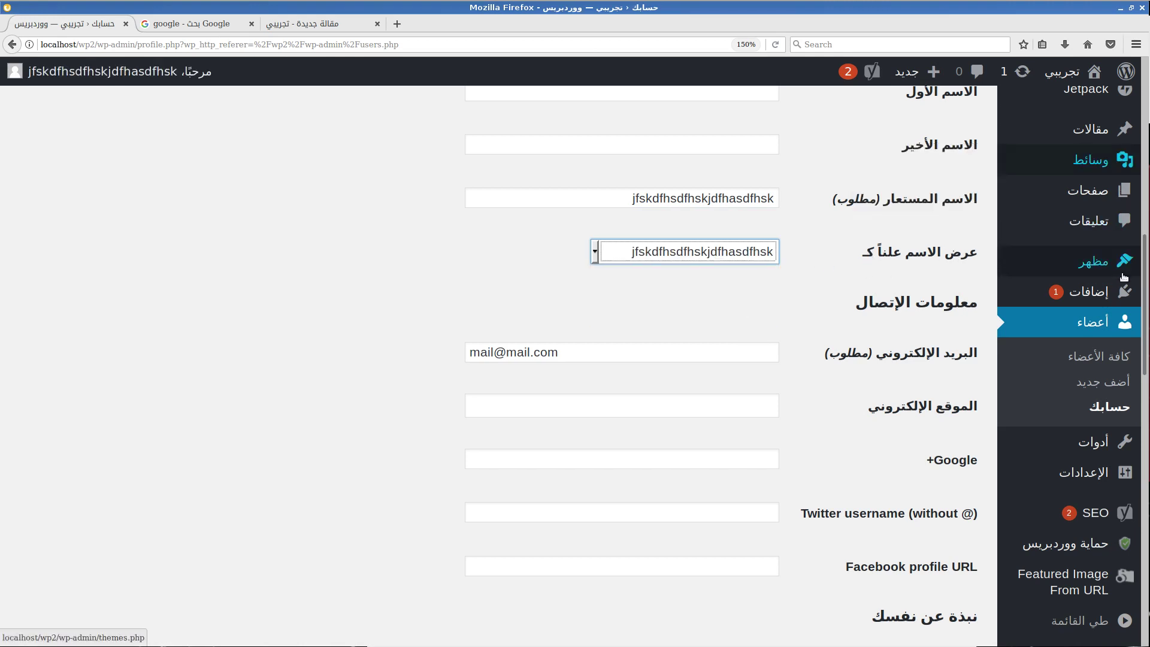
{"action": "scroll", "coordinate": [1133, 500], "scroll_direction": "down", "scroll_amount": 10}
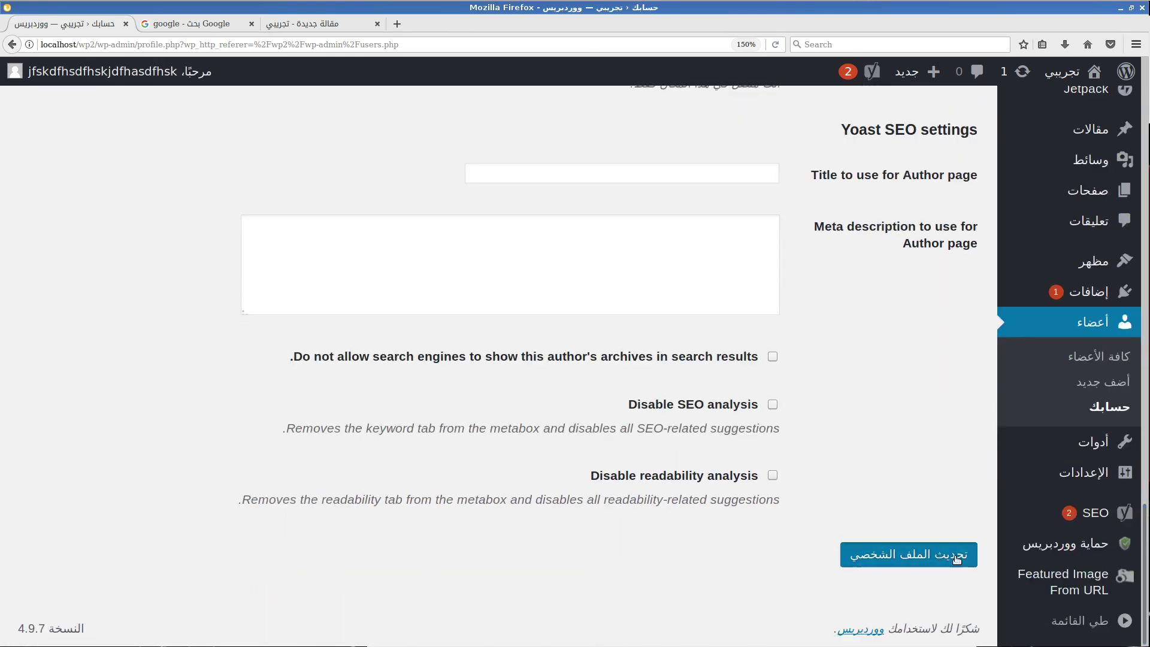
{"action": "left_click", "coordinate": [938, 552]}
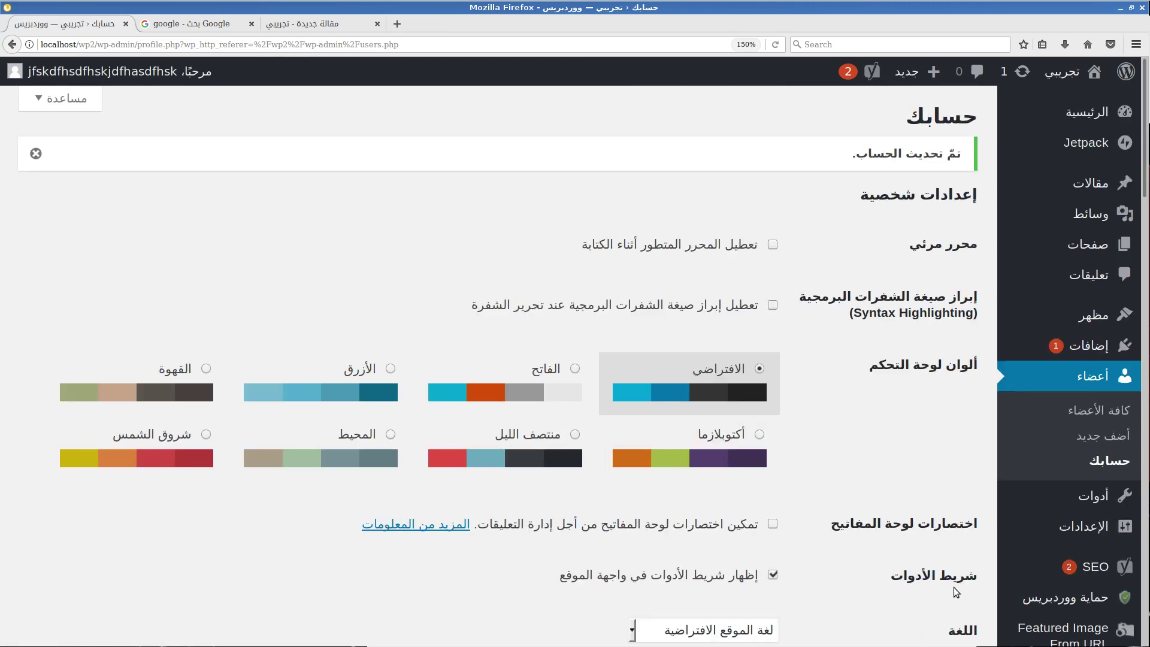
Recheck the display name protection (الاسم العلني) score in the security plugin's user accounts section
{"action": "mouse_move", "coordinate": [1029, 596]}
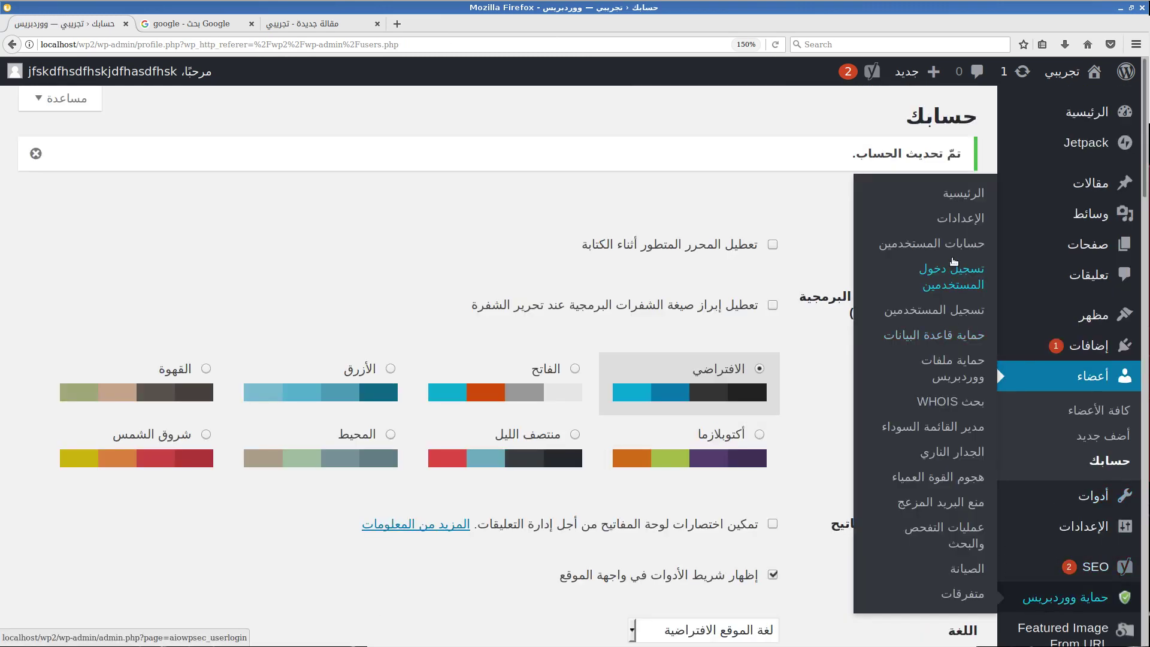
{"action": "left_click", "coordinate": [925, 247]}
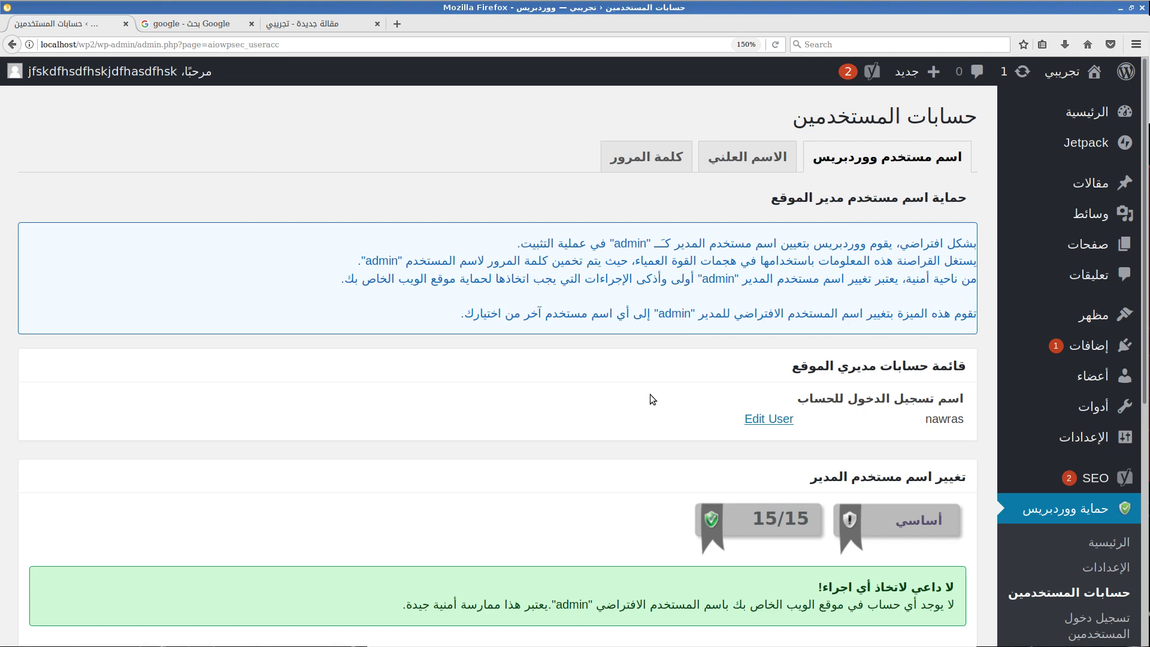
{"action": "scroll", "coordinate": [649, 394], "scroll_direction": "down", "scroll_amount": 2}
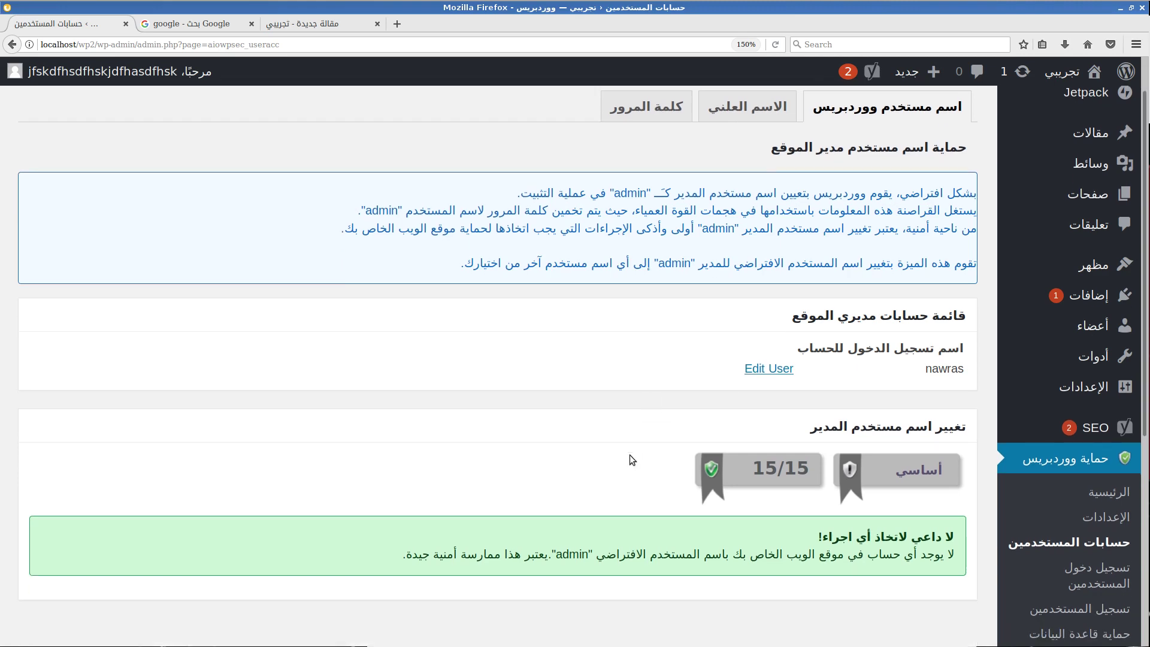
{"action": "left_click", "coordinate": [742, 111]}
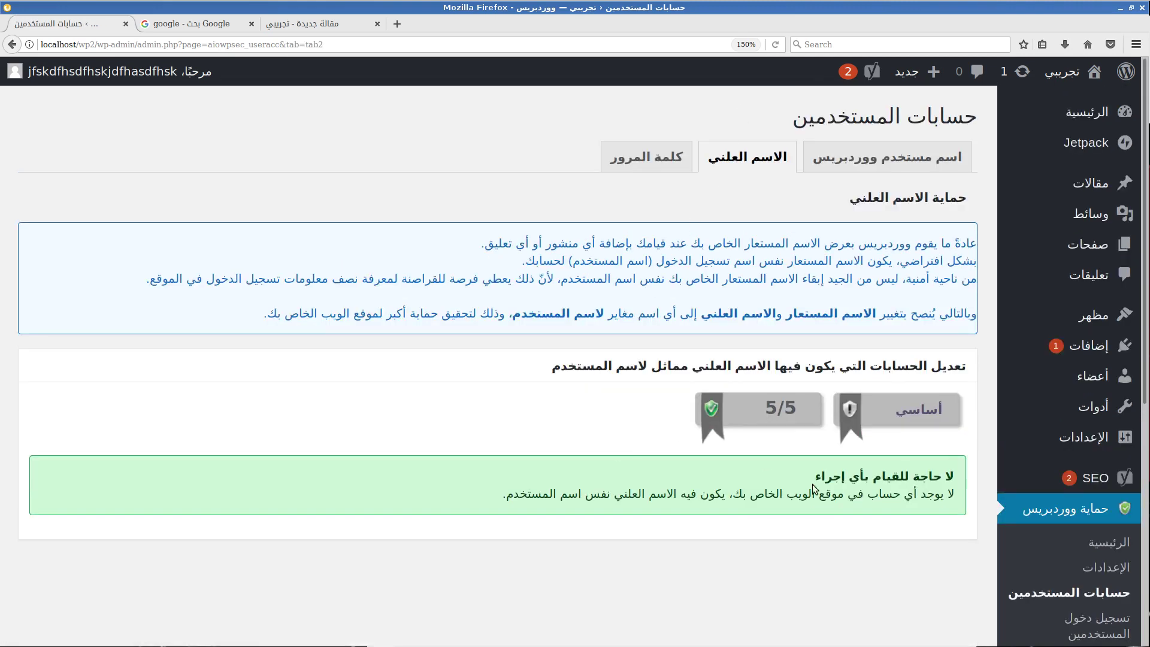
Open the administrator's profile from the members list and go to its name settings
{"action": "left_click_drag", "start_coordinate": [881, 479], "coordinate": [657, 493]}
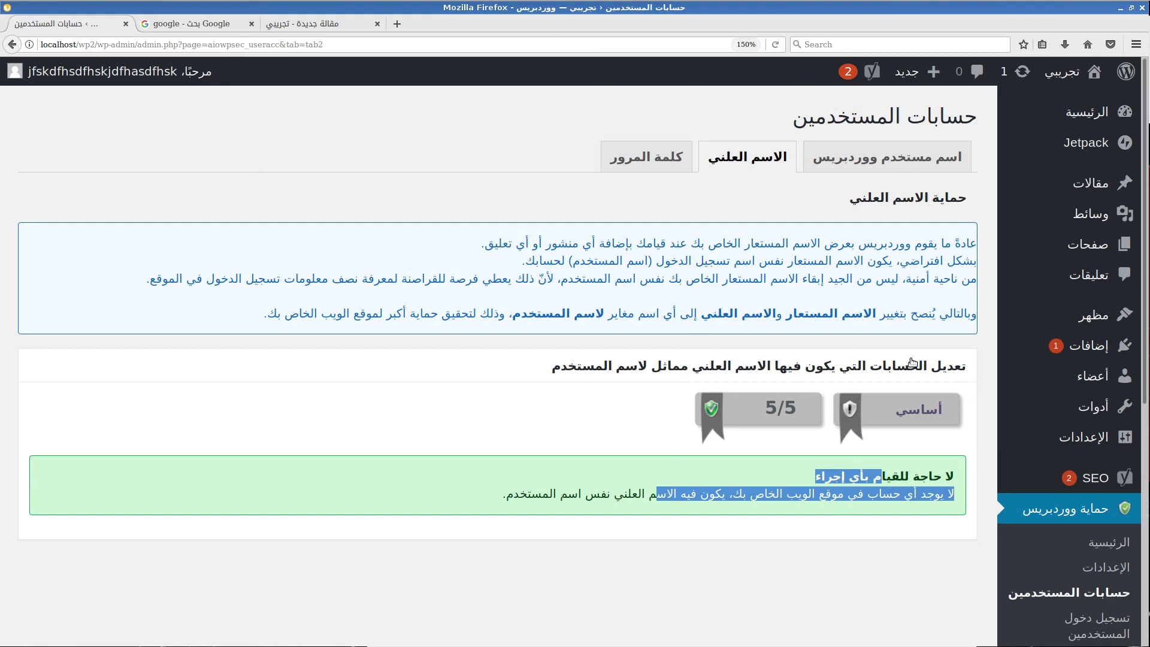
{"action": "mouse_move", "coordinate": [1052, 396]}
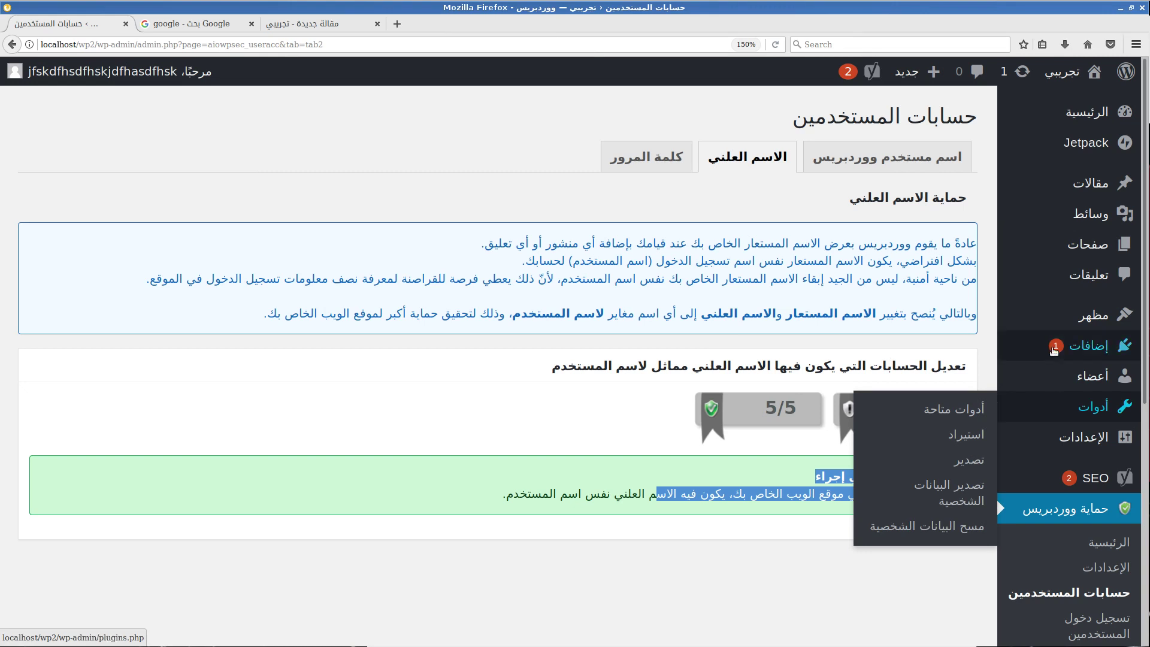
{"action": "mouse_move", "coordinate": [1053, 353]}
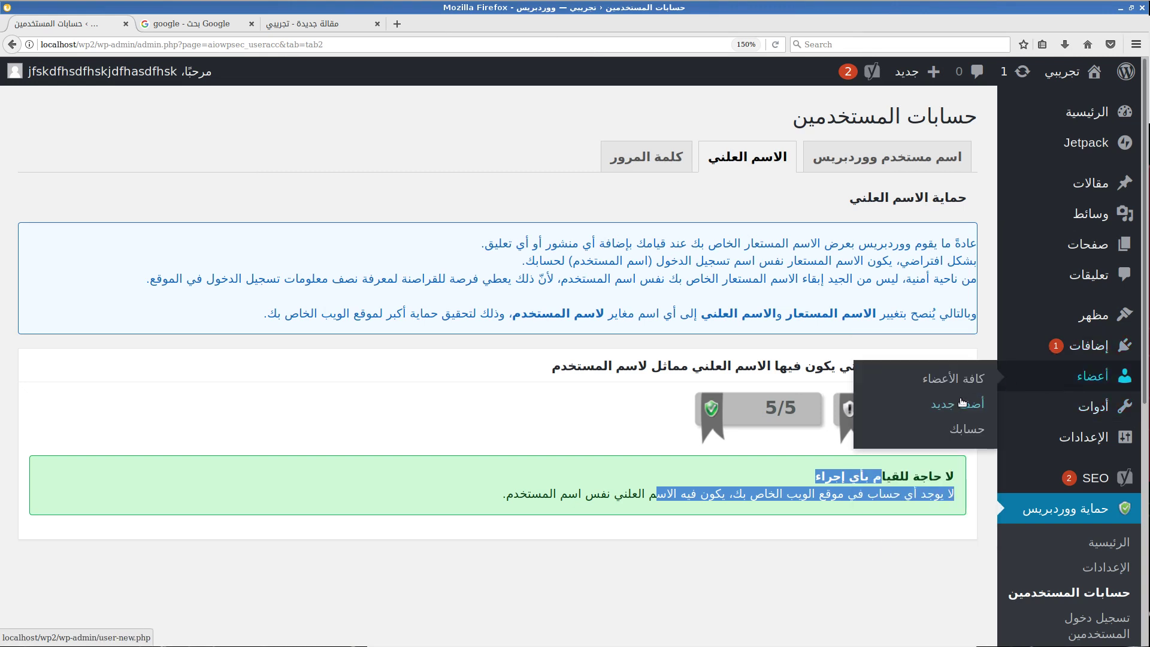
{"action": "left_click", "coordinate": [958, 379]}
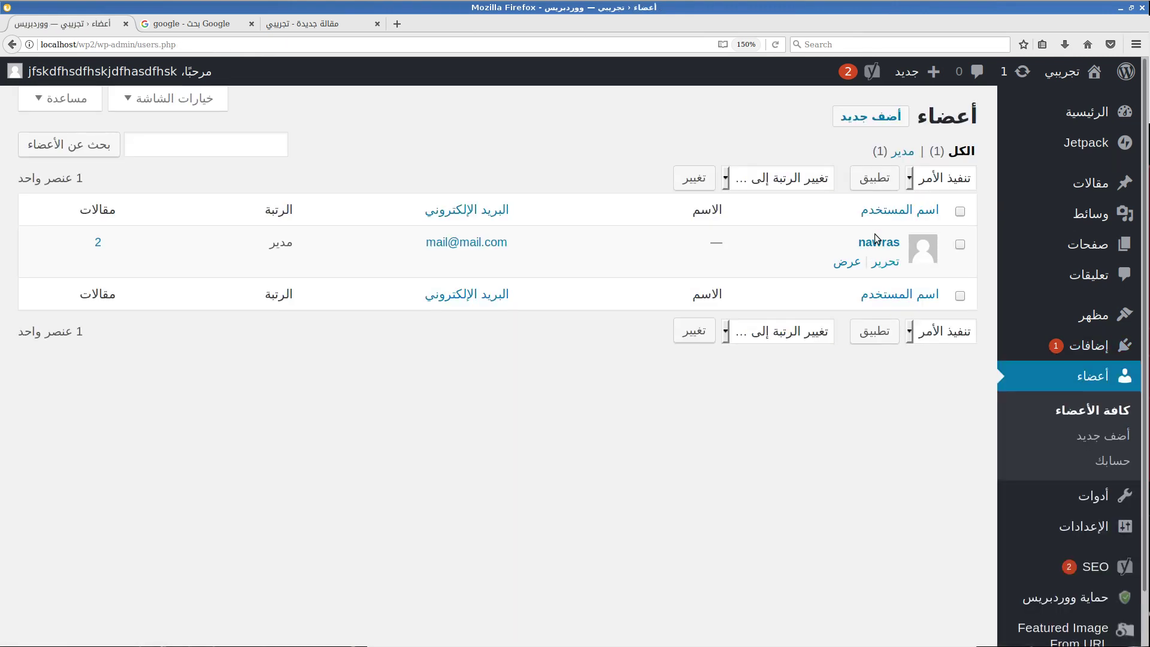
{"action": "left_click", "coordinate": [885, 262]}
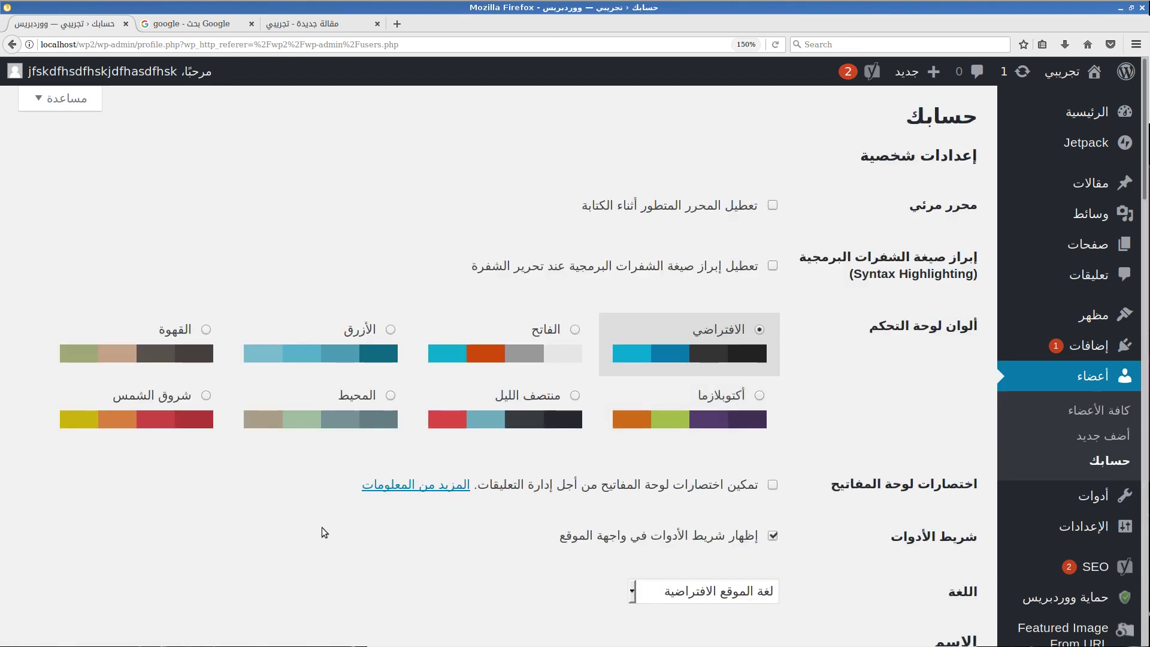
{"action": "scroll", "coordinate": [322, 529], "scroll_direction": "down", "scroll_amount": 6}
{"action": "scroll", "coordinate": [321, 527], "scroll_direction": "down", "scroll_amount": 3}
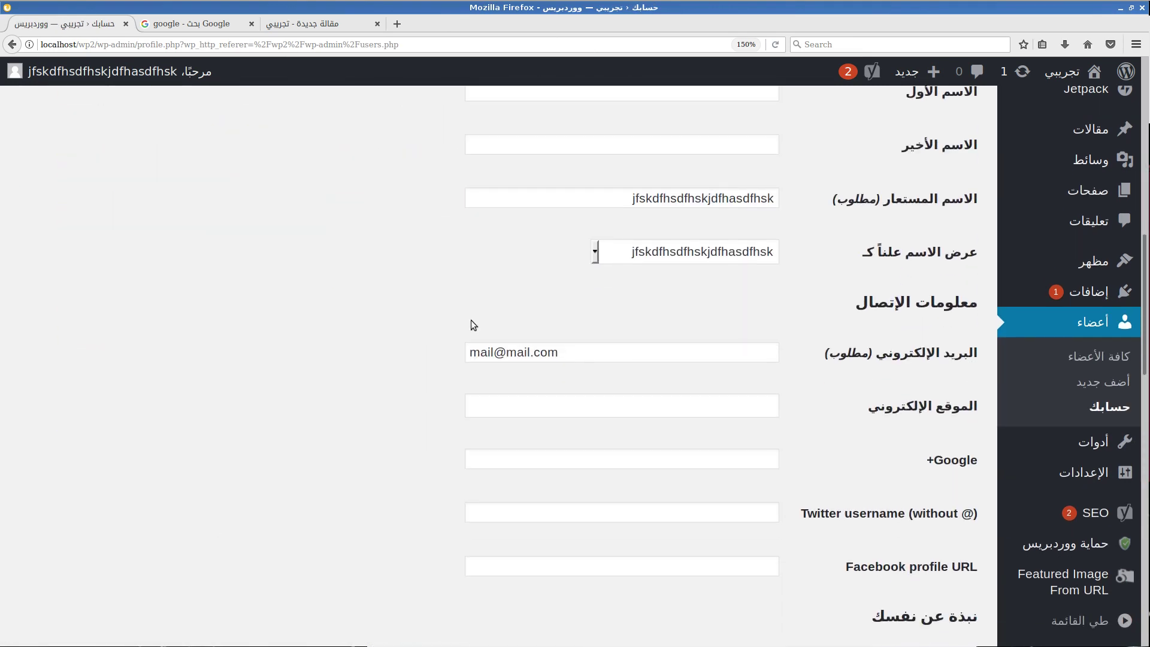
Replace the nickname (الاسم المستعار) in the administrator's profile with فريق الموقع
{"action": "left_click", "coordinate": [602, 199]}
{"action": "double_click", "coordinate": [760, 198]}
{"action": "key", "text": "ctrl+c"}
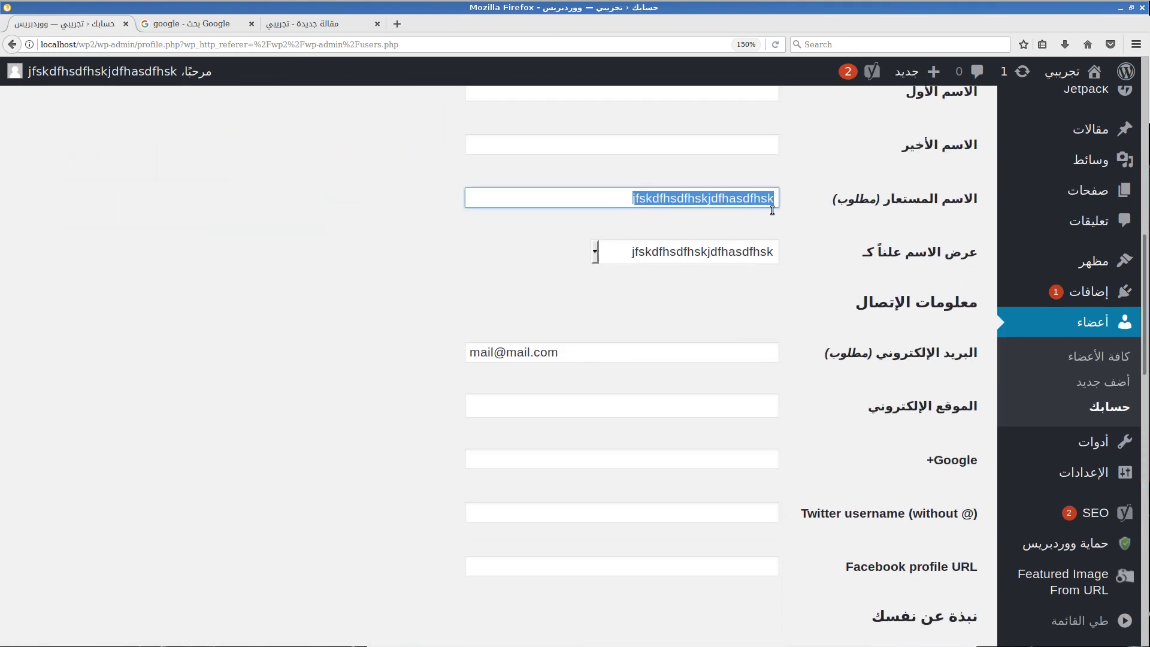
{"action": "key", "text": "BackSpace"}
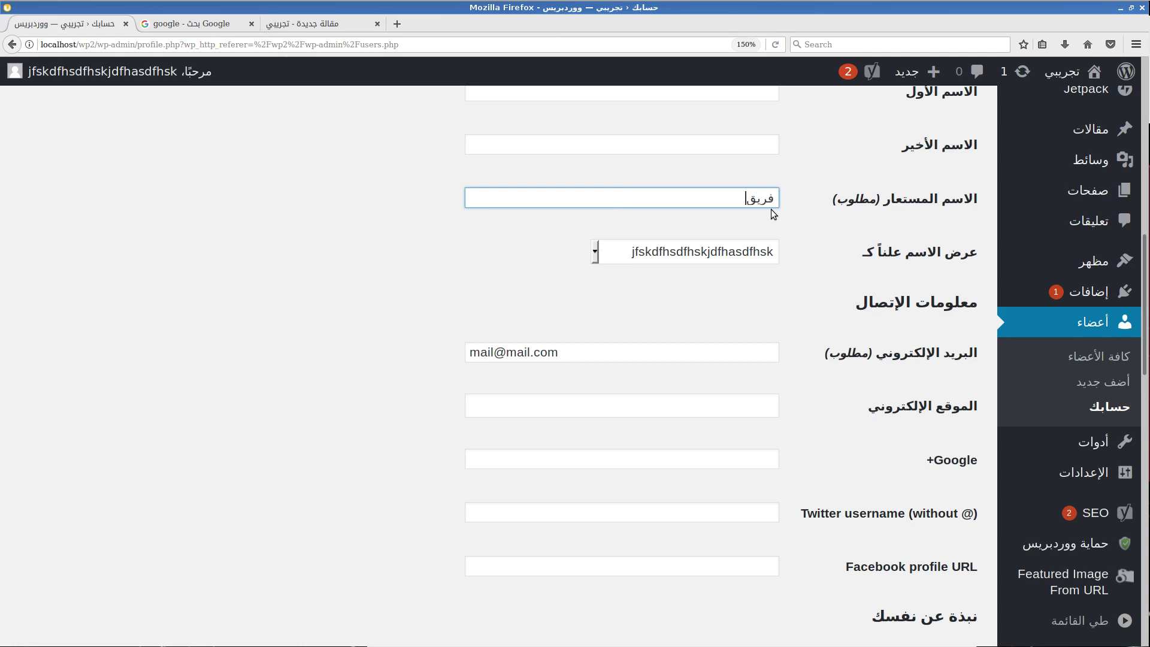
{"action": "type", "text": "فريق الك"}
{"action": "key", "text": "BackSpace"}
{"action": "type", "text": "موقع"}
{"action": "key", "text": "Tab"}
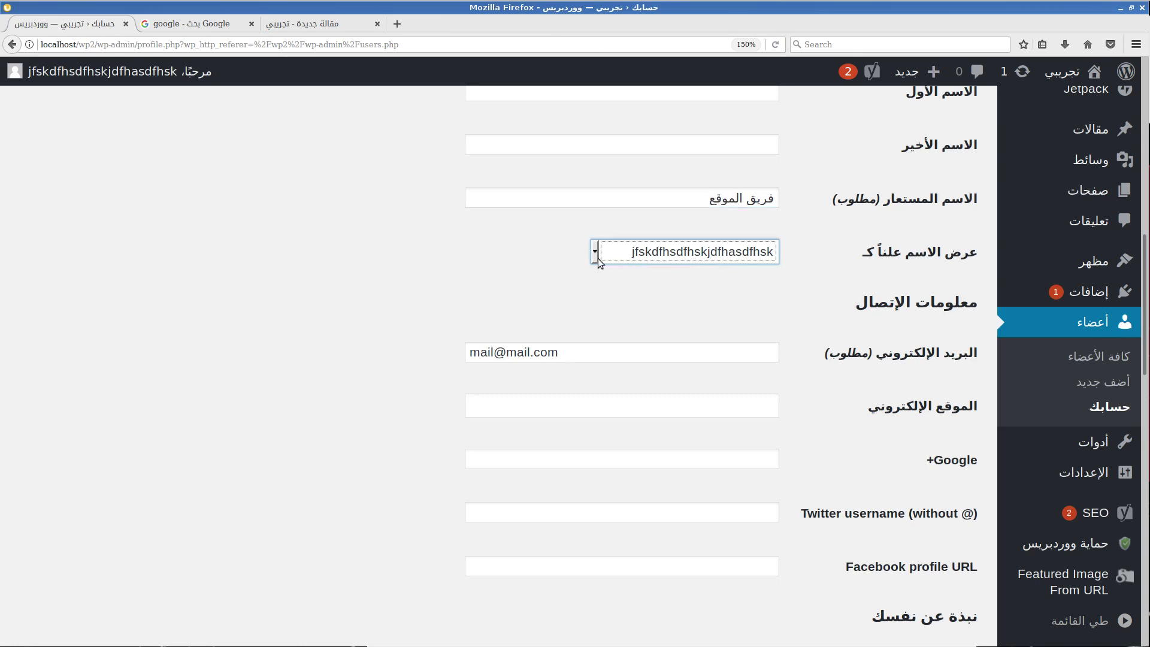
{"action": "middle_click", "coordinate": [675, 199]}
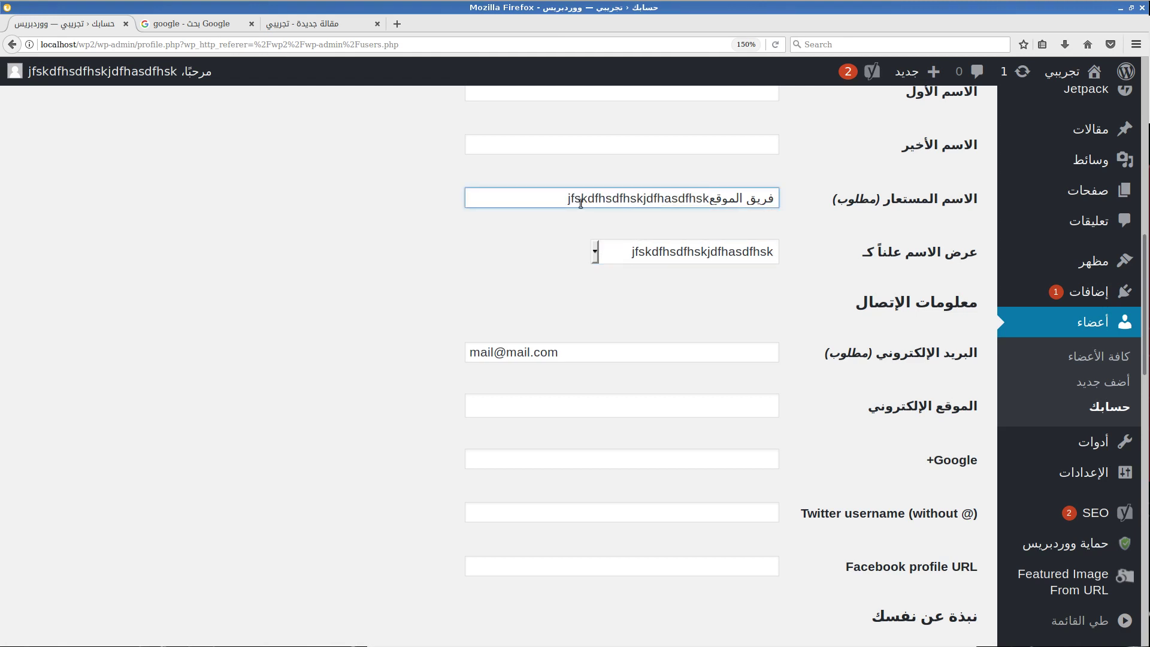
{"action": "left_click_drag", "start_coordinate": [557, 200], "coordinate": [707, 198]}
{"action": "left_click", "coordinate": [634, 198]}
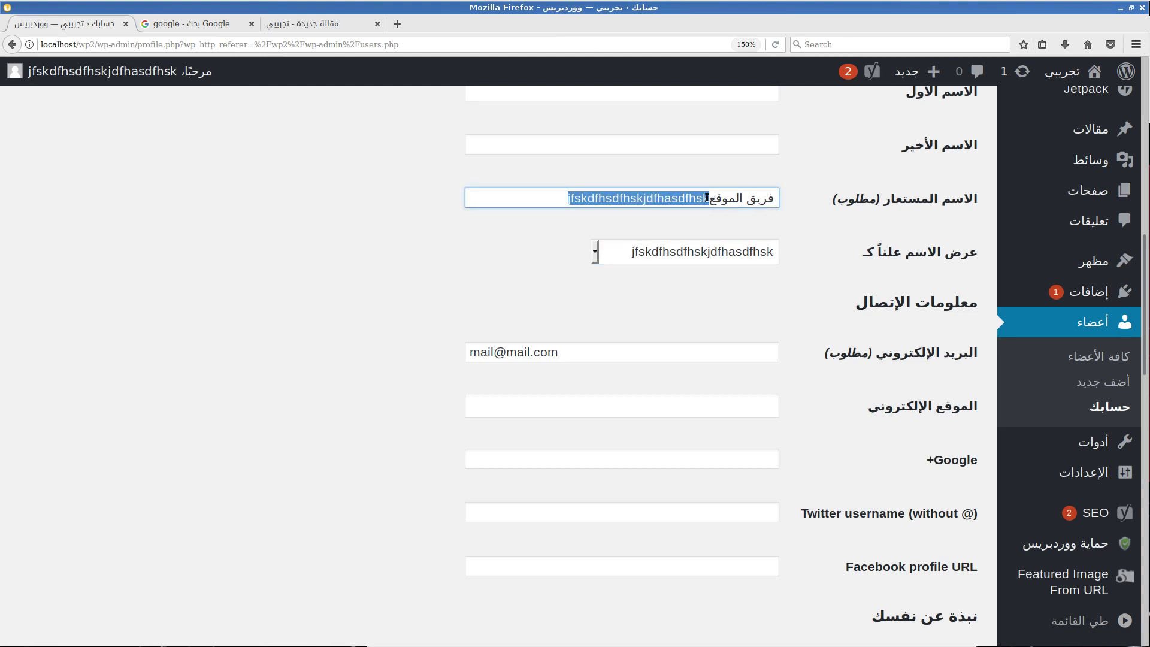
{"action": "key", "text": "BackSpace"}
Set the publicly displayed name to فريق الموقع and update the profile
{"action": "left_click", "coordinate": [621, 249]}
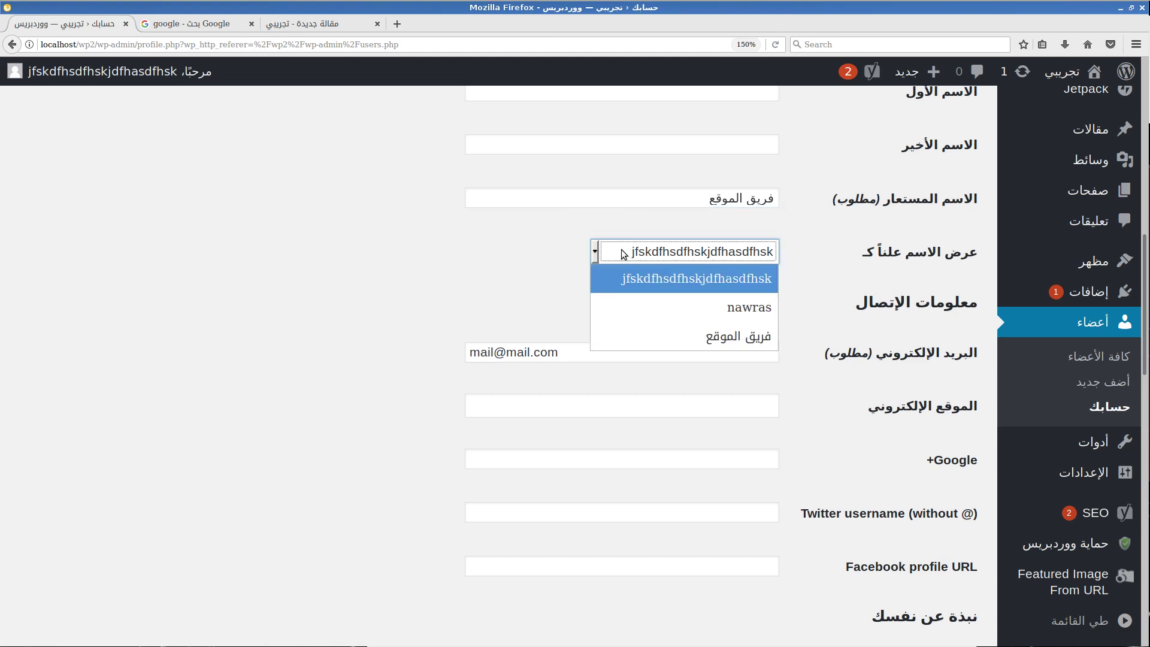
{"action": "left_click", "coordinate": [659, 335]}
{"action": "mouse_move", "coordinate": [1093, 290]}
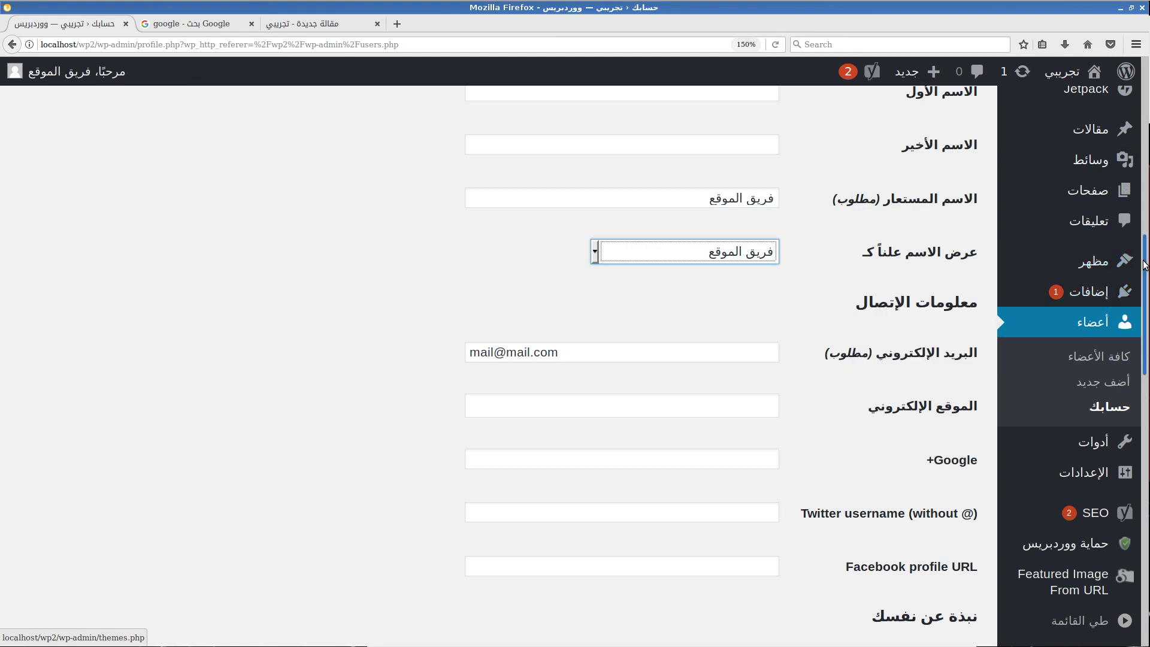
{"action": "scroll", "coordinate": [1073, 486], "scroll_direction": "down", "scroll_amount": 10}
{"action": "mouse_move", "coordinate": [1142, 550]}
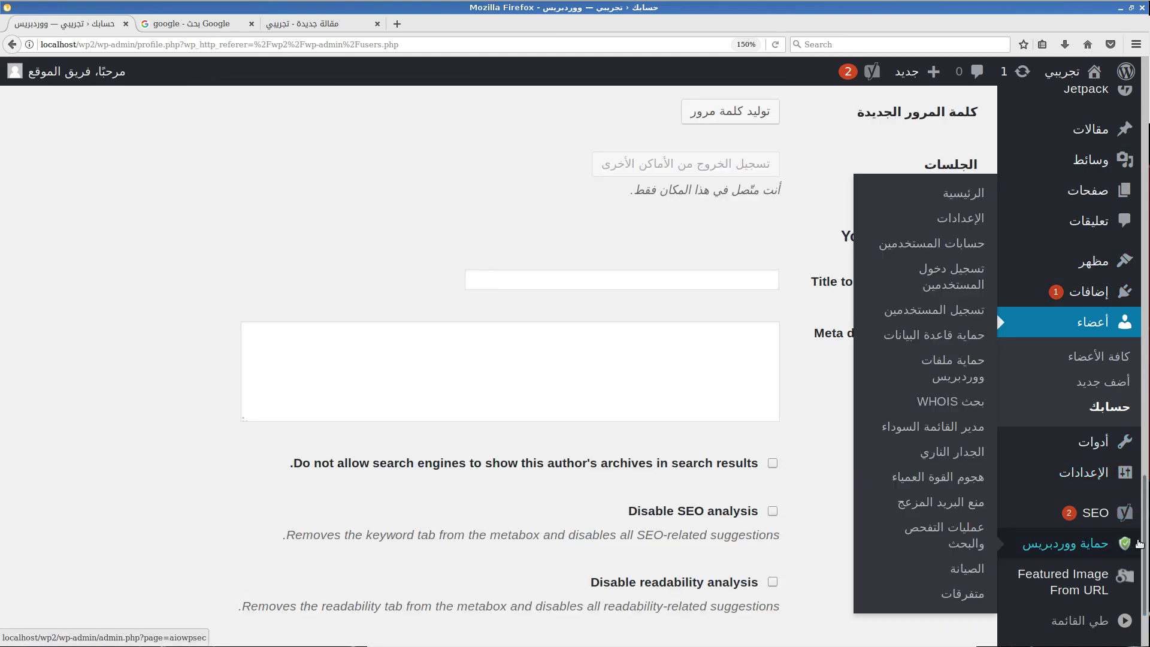
{"action": "scroll", "coordinate": [958, 557], "scroll_direction": "down", "scroll_amount": 2}
{"action": "left_click", "coordinate": [939, 554]}
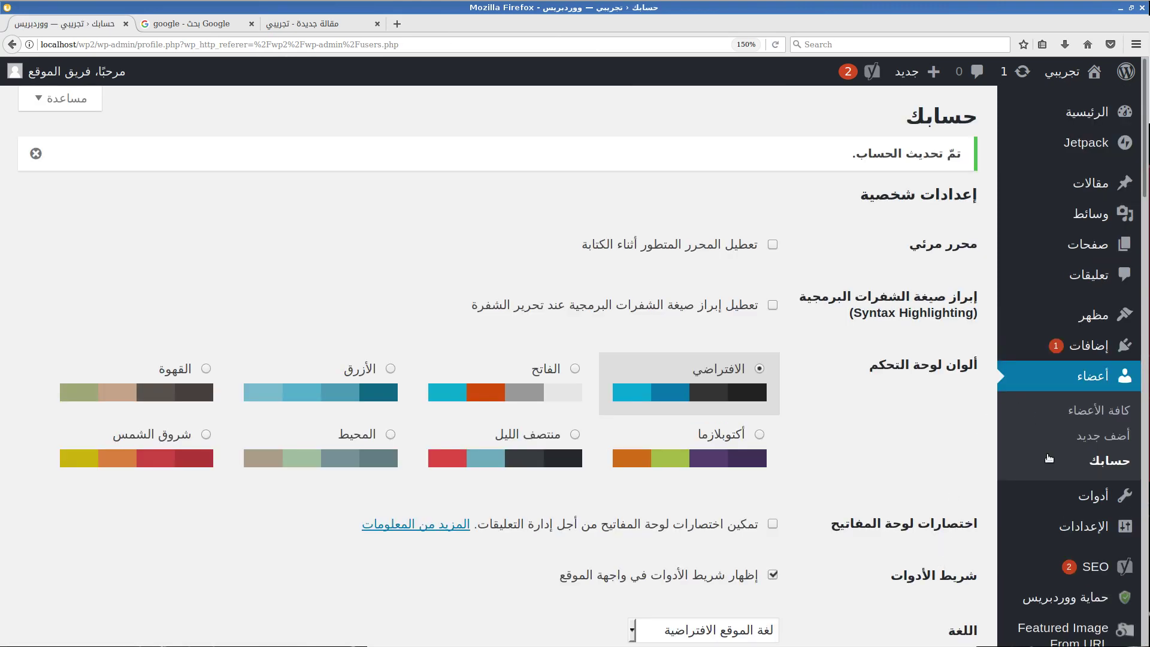
Open the password tool (كلمة المرور) in the security plugin's user accounts section and look over its strength meter
{"action": "mouse_move", "coordinate": [1040, 599]}
{"action": "left_click", "coordinate": [967, 244]}
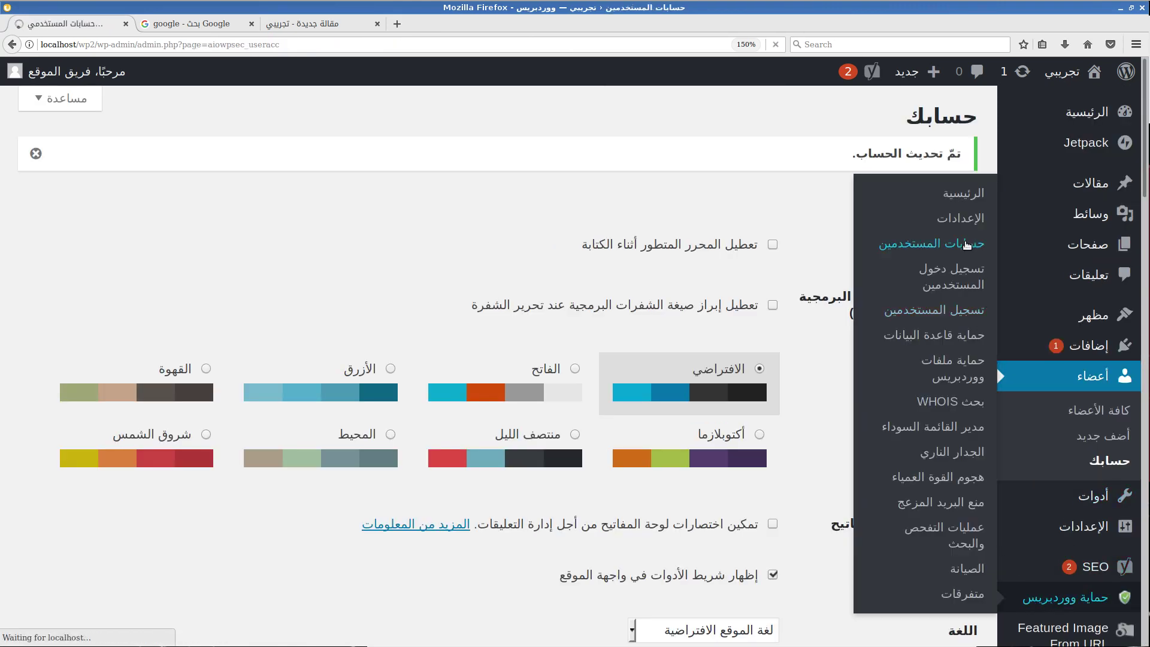
{"action": "left_click", "coordinate": [650, 161]}
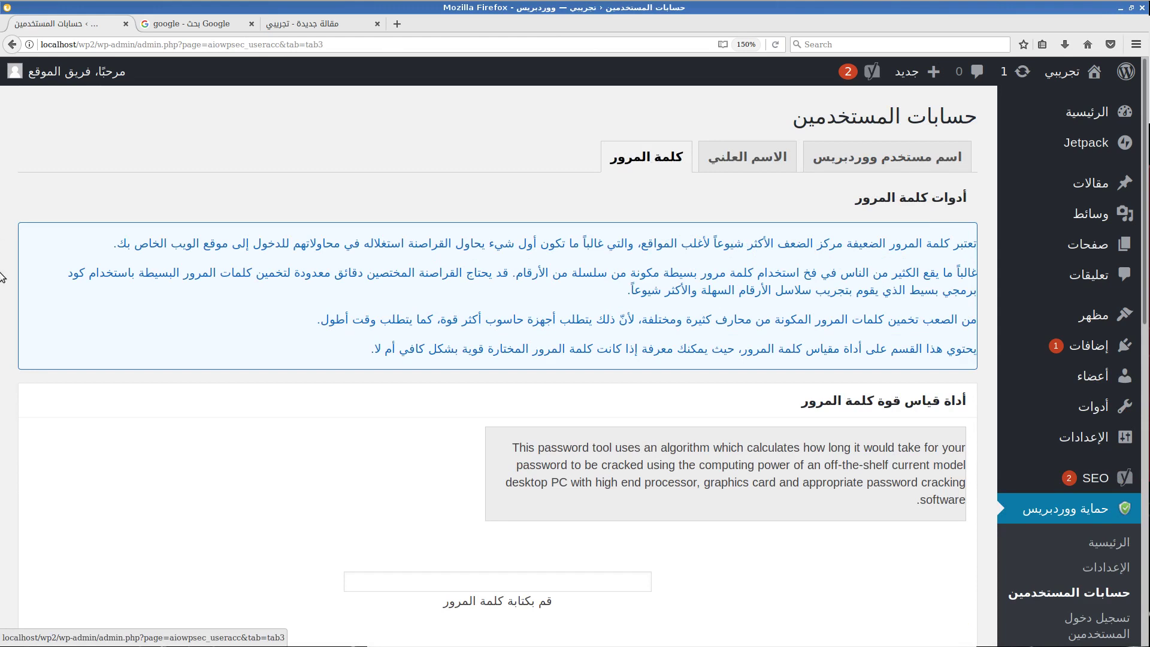
{"action": "scroll", "coordinate": [143, 344], "scroll_direction": "down", "scroll_amount": 5}
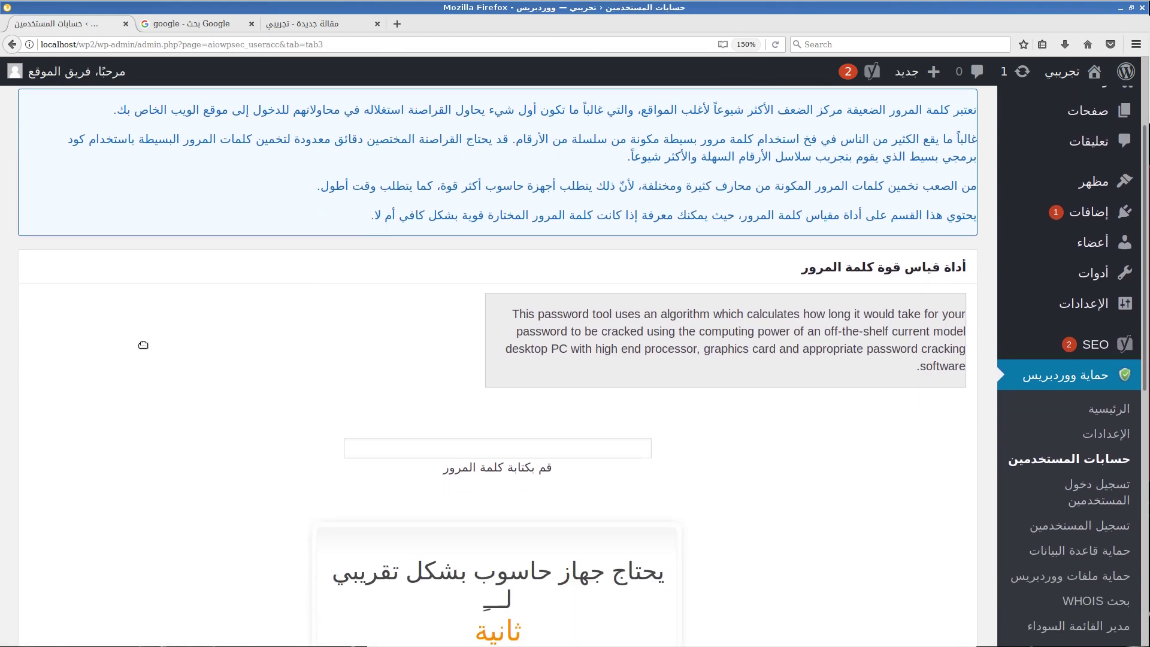
{"action": "scroll", "coordinate": [144, 348], "scroll_direction": "down", "scroll_amount": 5}
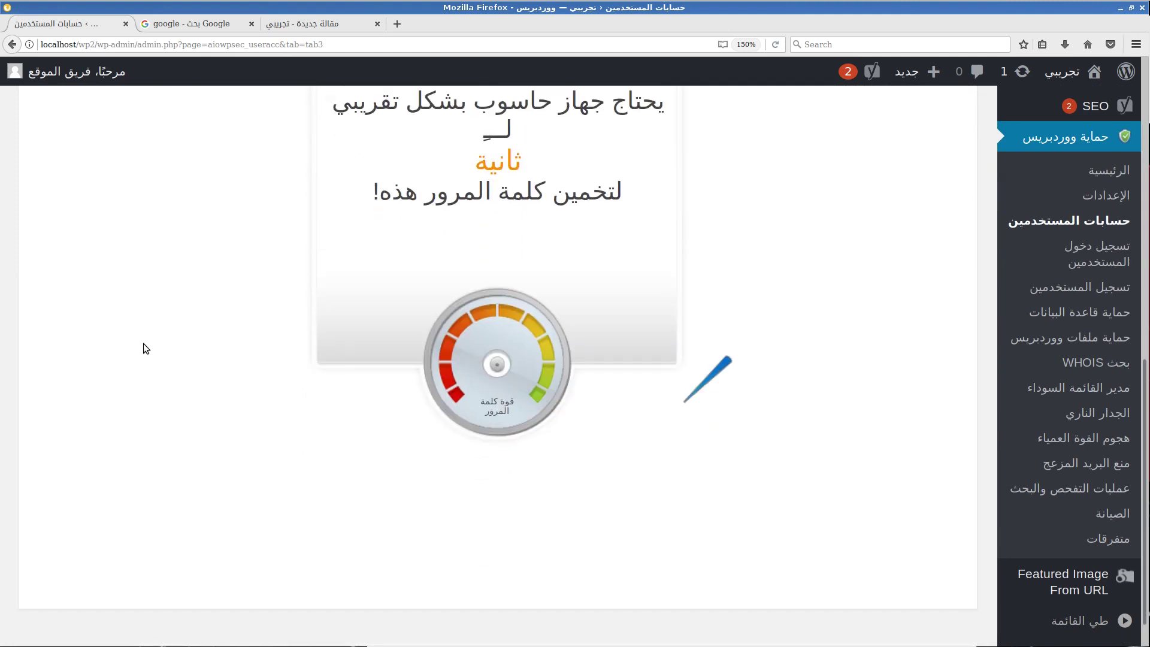
{"action": "scroll", "coordinate": [142, 343], "scroll_direction": "up", "scroll_amount": 1}
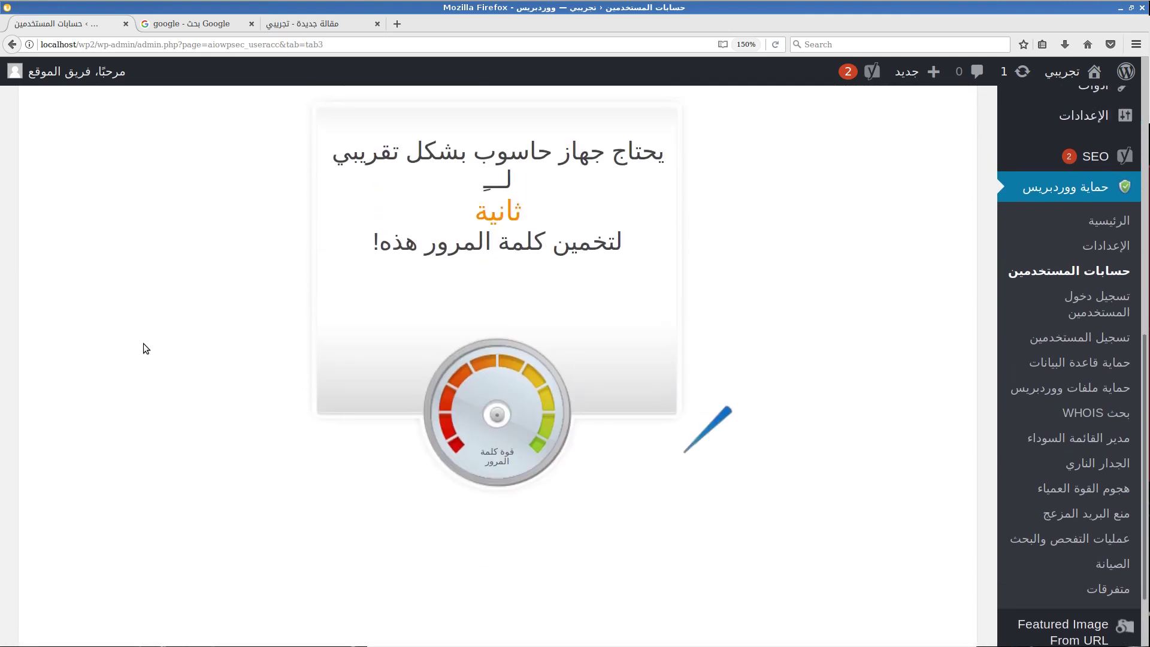
{"action": "scroll", "coordinate": [143, 343], "scroll_direction": "up", "scroll_amount": 8}
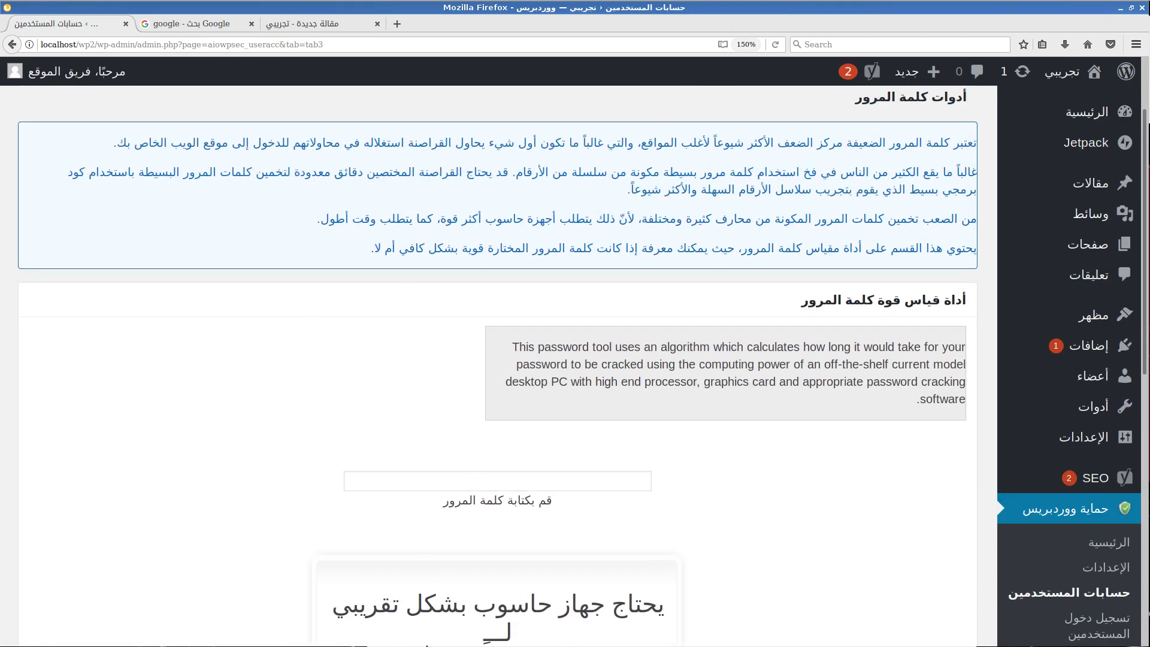
Switch to the terminal and generate one random 20-character password with pwgen -s 20 1
{"action": "left_click", "coordinate": [379, 627]}
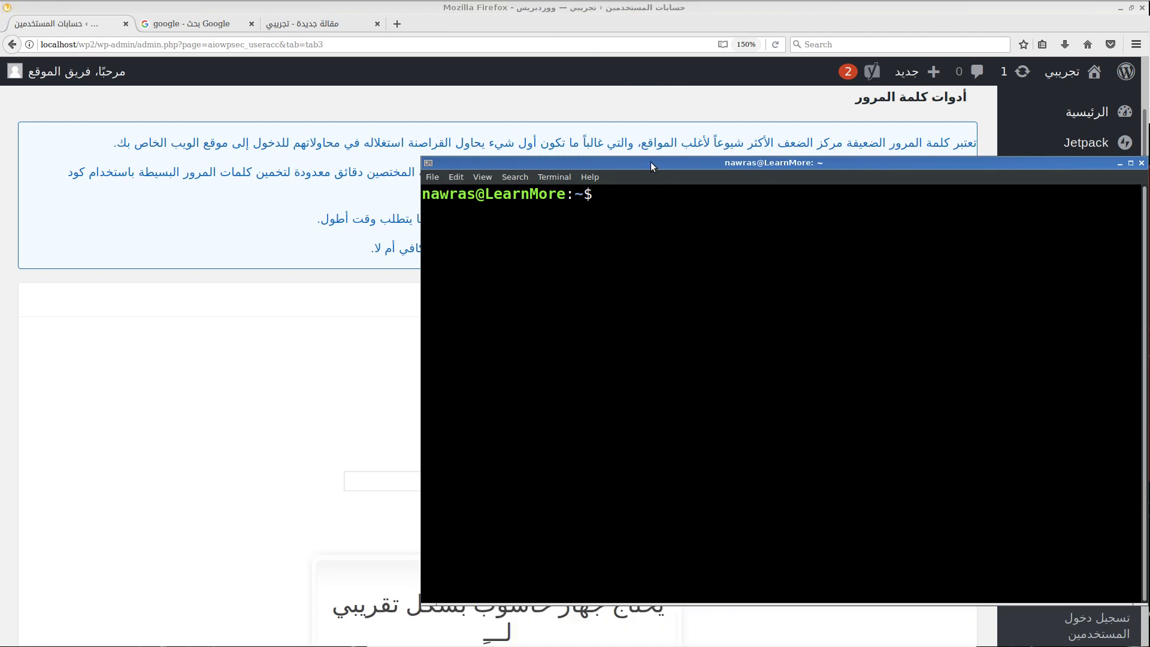
{"action": "left_click_drag", "start_coordinate": [650, 162], "coordinate": [472, 264]}
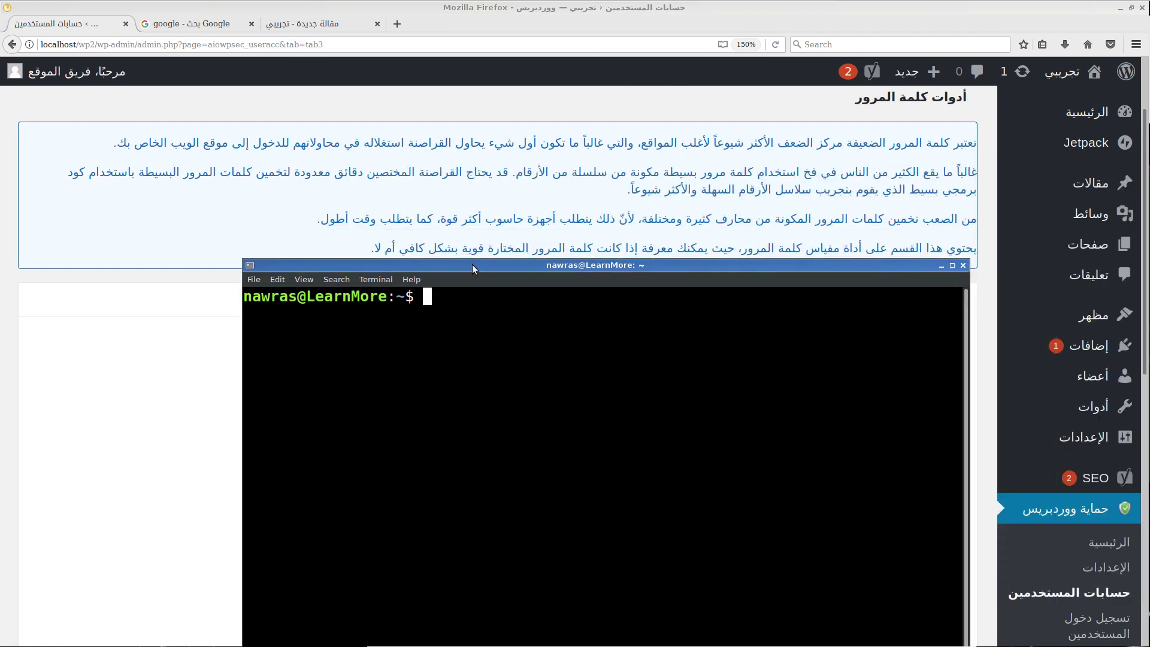
{"action": "type", "text": "pwgen -s 20 1"}
{"action": "key", "text": "Return"}
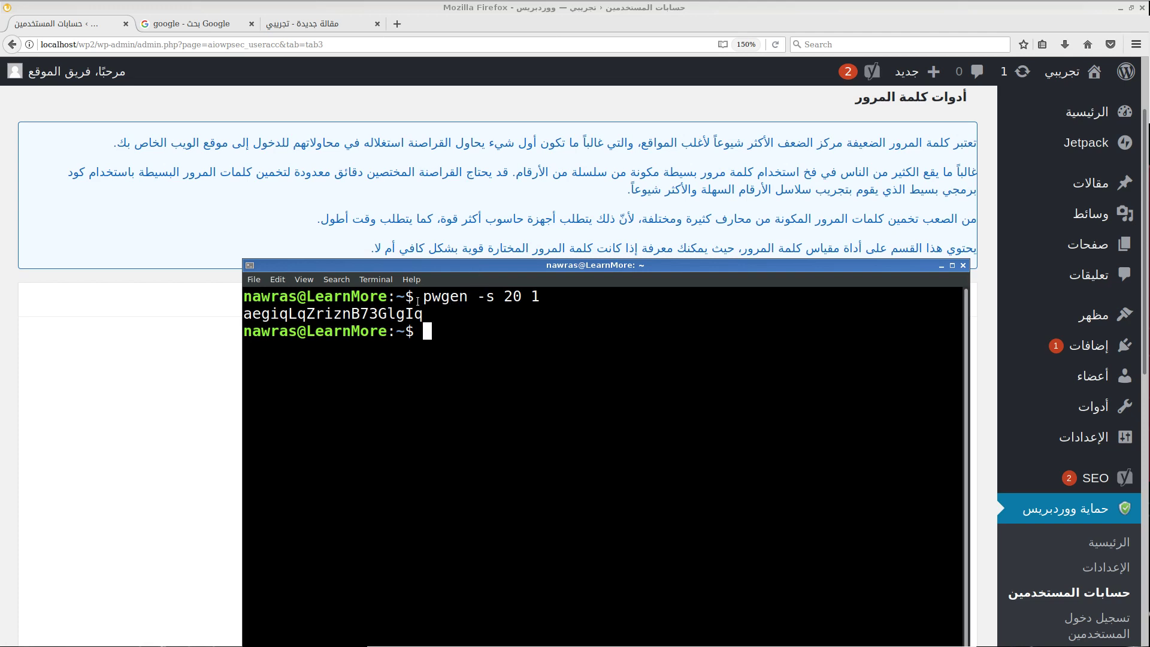
Copy the generated password from the terminal and return to the WordPress password tool in the browser
{"action": "left_click_drag", "start_coordinate": [423, 315], "coordinate": [245, 314]}
{"action": "right_click", "coordinate": [246, 314]}
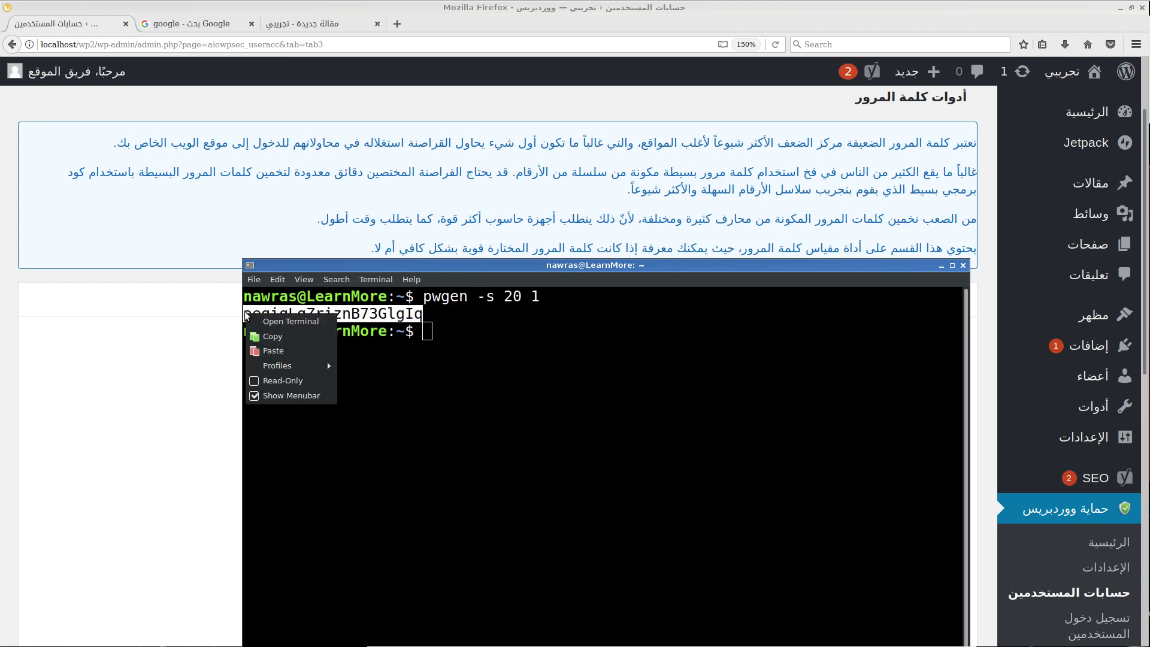
{"action": "left_click", "coordinate": [258, 337]}
{"action": "left_click", "coordinate": [182, 386]}
Paste the generated password into the strength tool's password field and examine the estimated cracking time
{"action": "scroll", "coordinate": [182, 388], "scroll_direction": "down", "scroll_amount": 1}
{"action": "scroll", "coordinate": [182, 388], "scroll_direction": "down", "scroll_amount": 1}
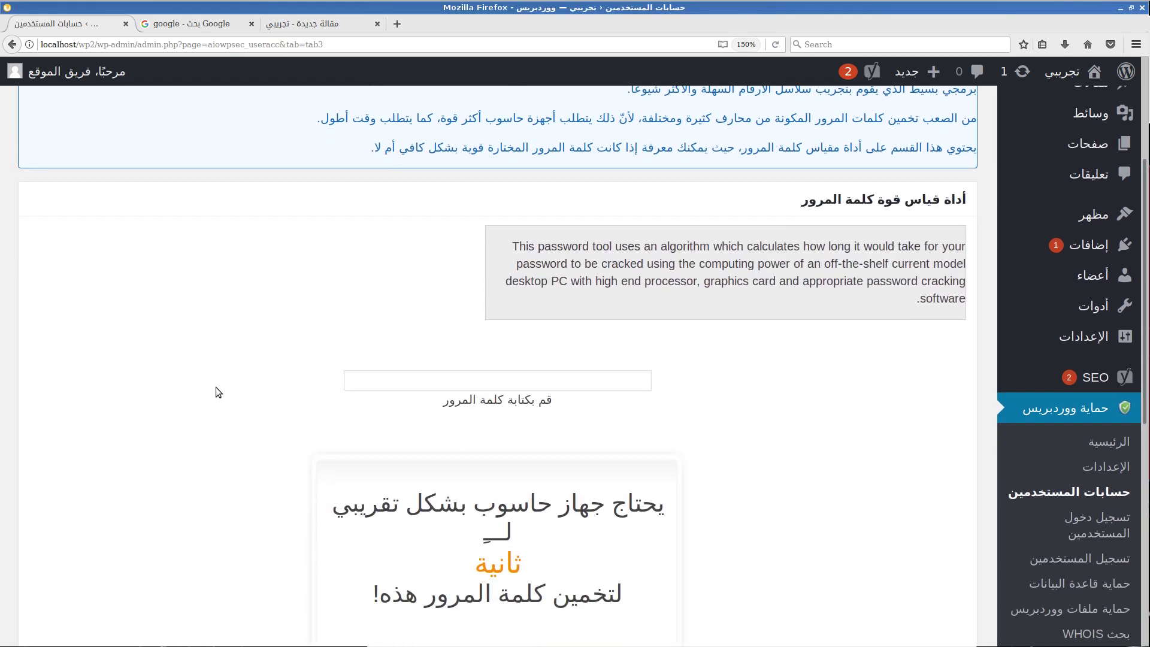
{"action": "left_click", "coordinate": [387, 382]}
{"action": "key", "text": "ctrl+v"}
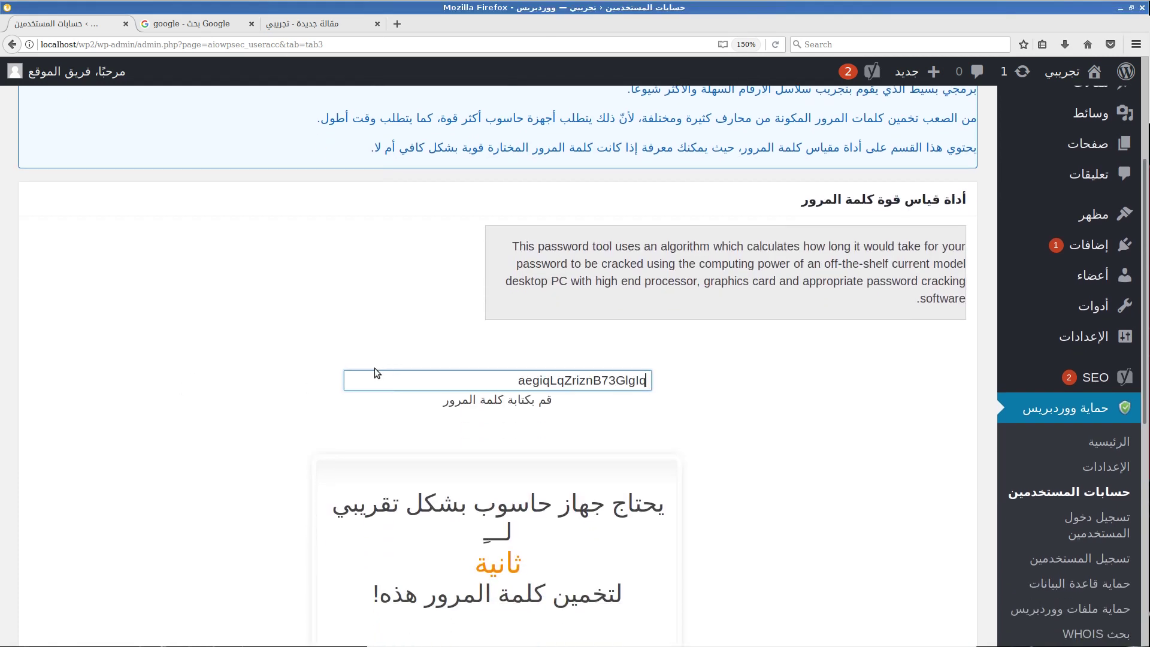
{"action": "left_click", "coordinate": [289, 410]}
{"action": "scroll", "coordinate": [289, 410], "scroll_direction": "down", "scroll_amount": 1}
{"action": "scroll", "coordinate": [289, 415], "scroll_direction": "down", "scroll_amount": 2}
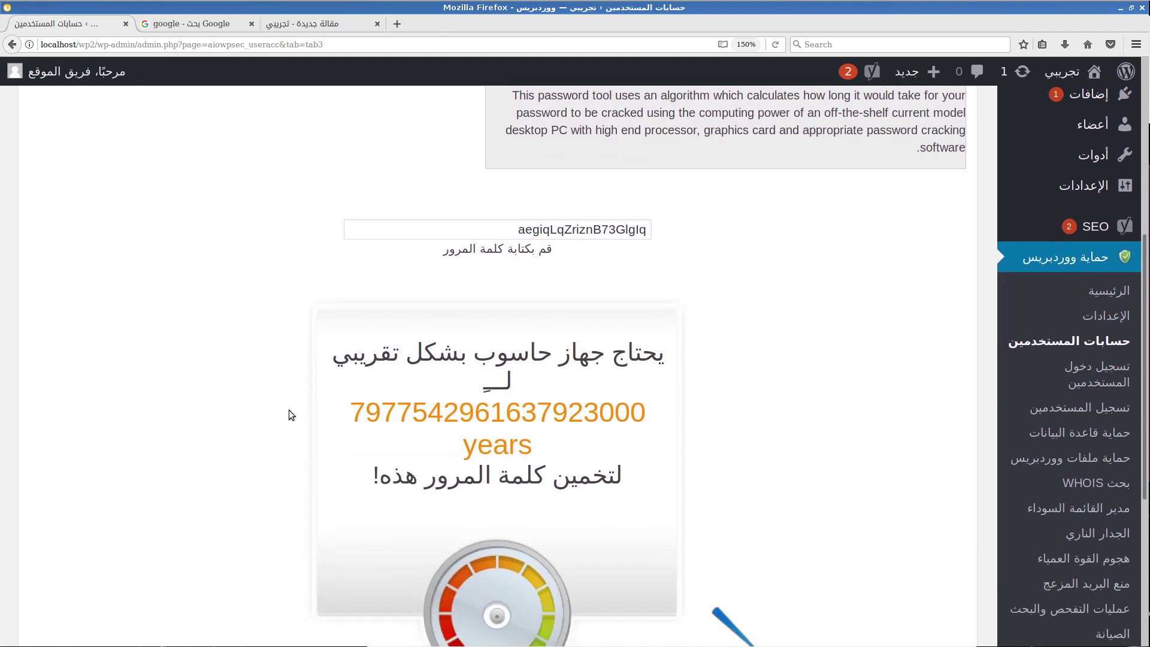
{"action": "left_click_drag", "start_coordinate": [350, 418], "coordinate": [582, 417]}
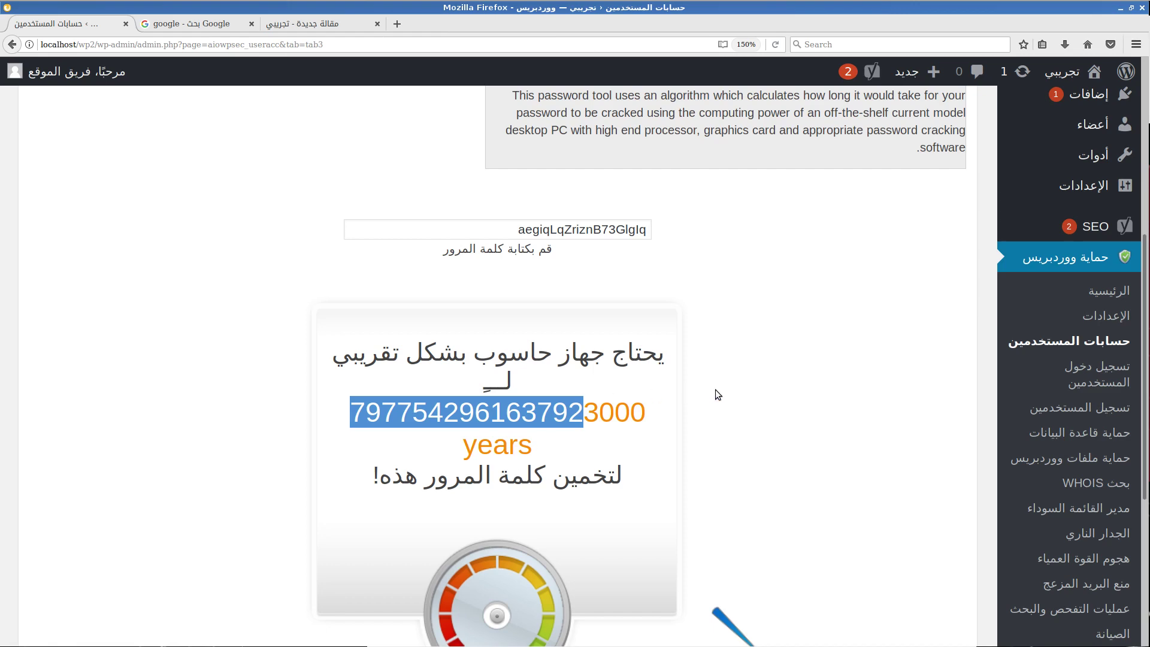
{"action": "scroll", "coordinate": [720, 337], "scroll_direction": "up", "scroll_amount": 5}
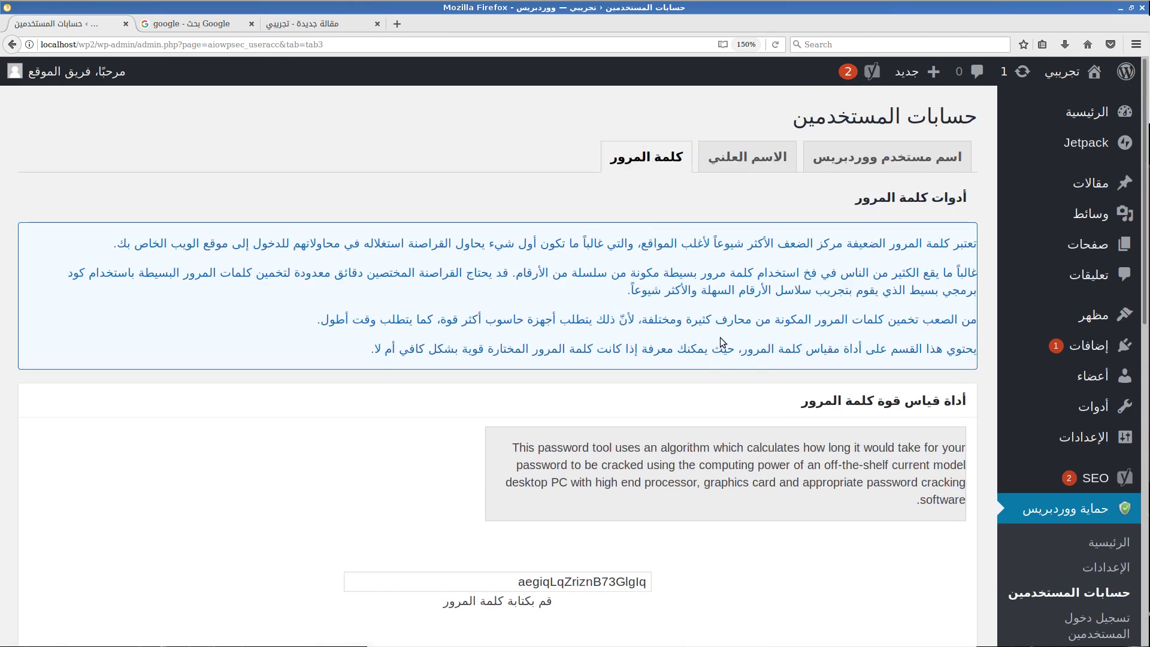
{"action": "scroll", "coordinate": [720, 339], "scroll_direction": "down", "scroll_amount": 5}
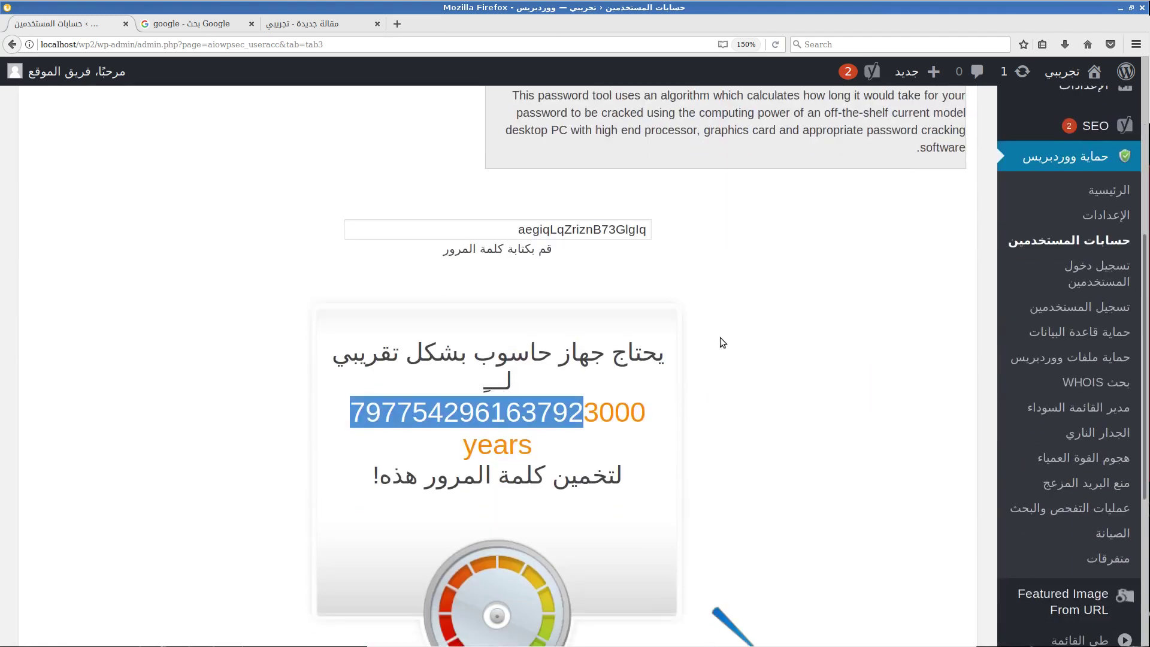
Lengthen the password in the strength tool's field with repeated digits to compare the estimated cracking time
{"action": "left_click", "coordinate": [593, 230]}
{"action": "left_click", "coordinate": [606, 231]}
{"action": "key", "text": "ctrl+v"}
{"action": "key", "text": "ctrl+v"}
{"action": "key", "text": "ctrl+v"}
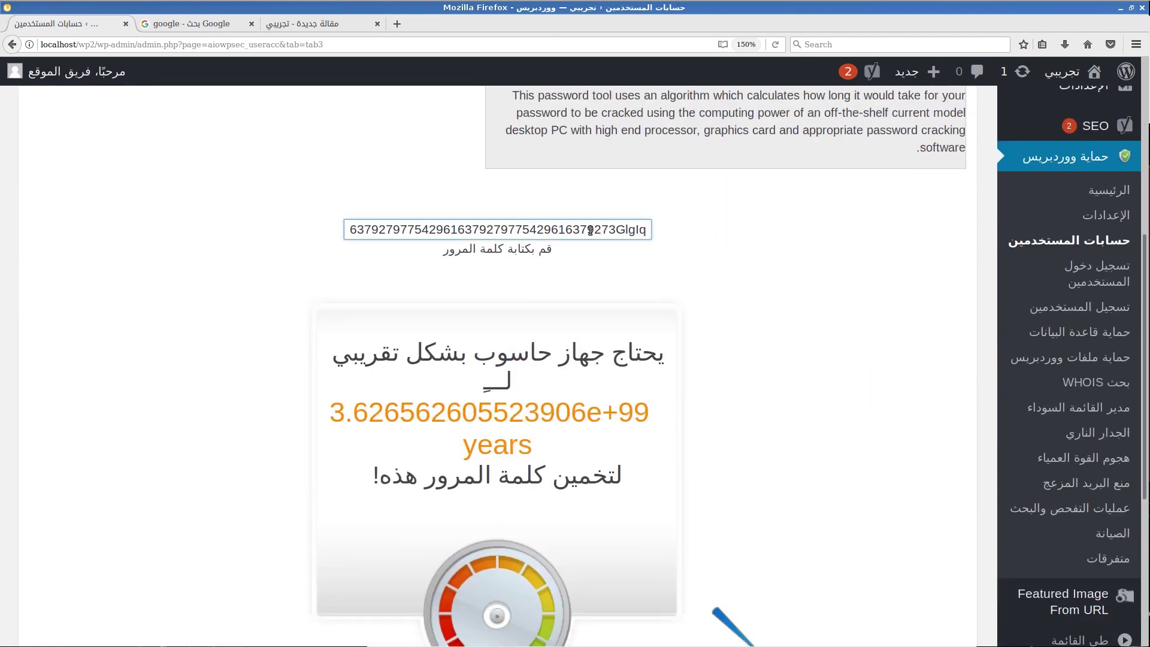
{"action": "type", "text": "92"}
Replace the tested password with a short three-digit one in the strength tool's field and examine its estimated cracking time
{"action": "key", "text": "ctrl+a"}
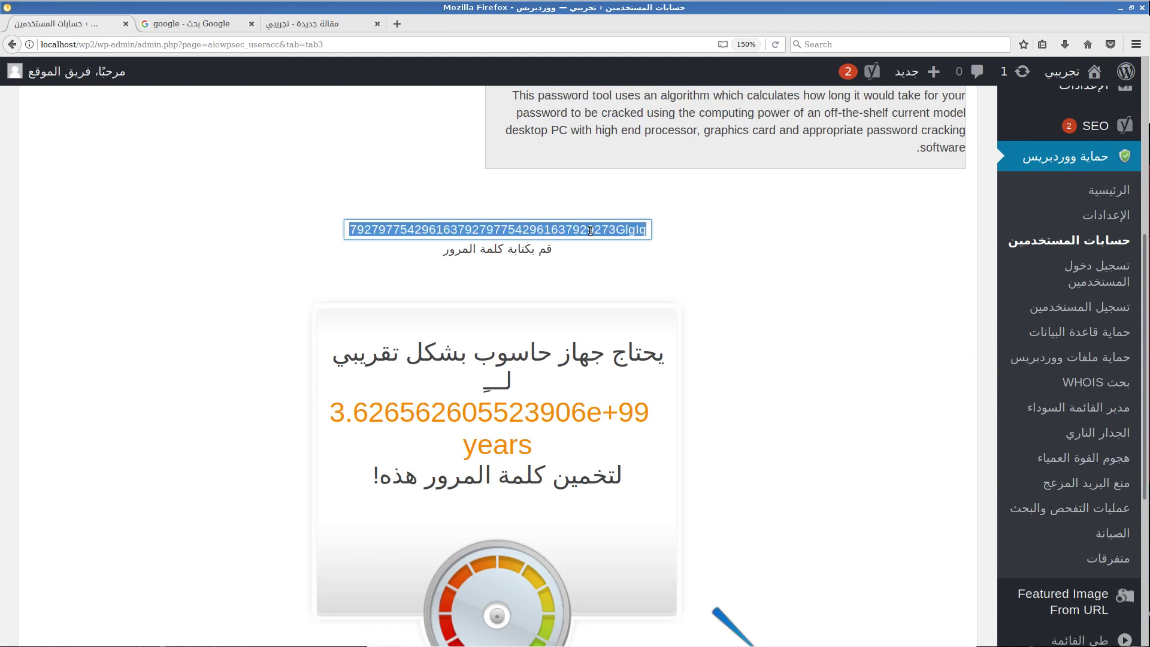
{"action": "type", "text": "123"}
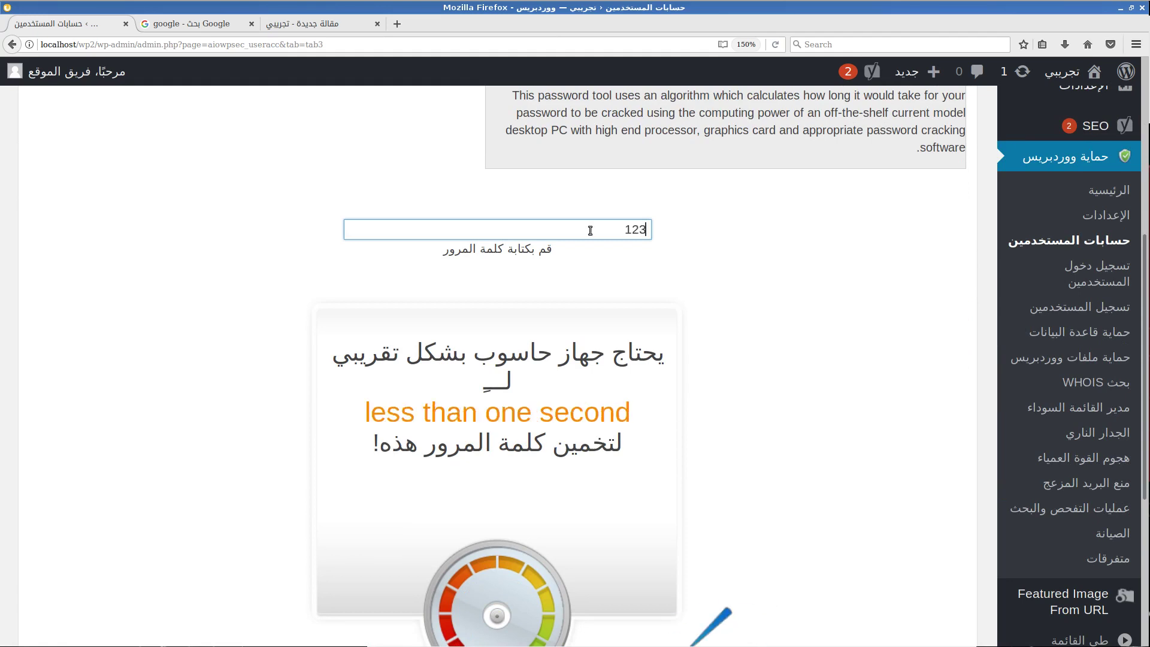
{"action": "left_click", "coordinate": [562, 329]}
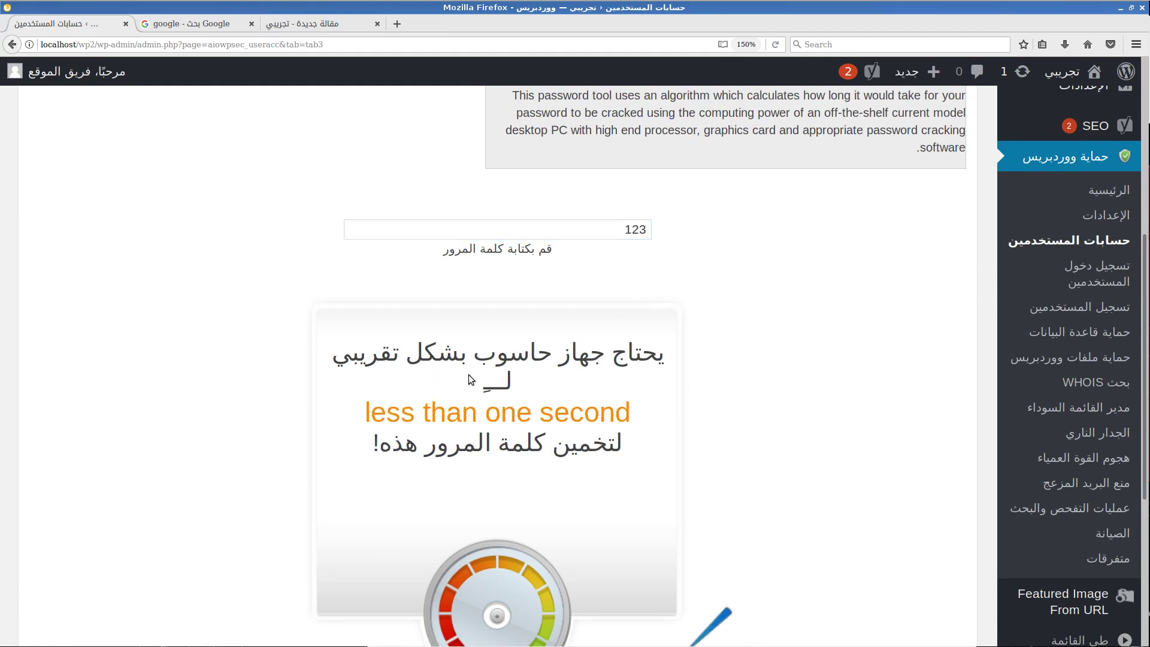
{"action": "left_click_drag", "start_coordinate": [384, 417], "coordinate": [659, 445]}
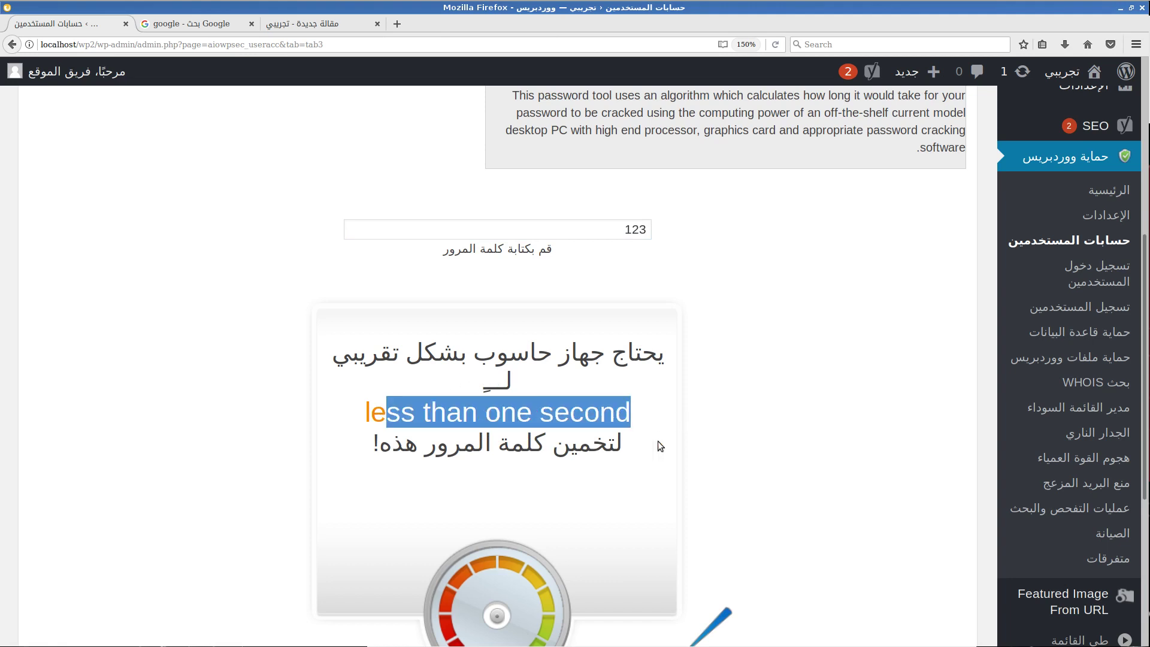
{"action": "left_click", "coordinate": [676, 229]}
{"action": "left_click", "coordinate": [560, 233]}
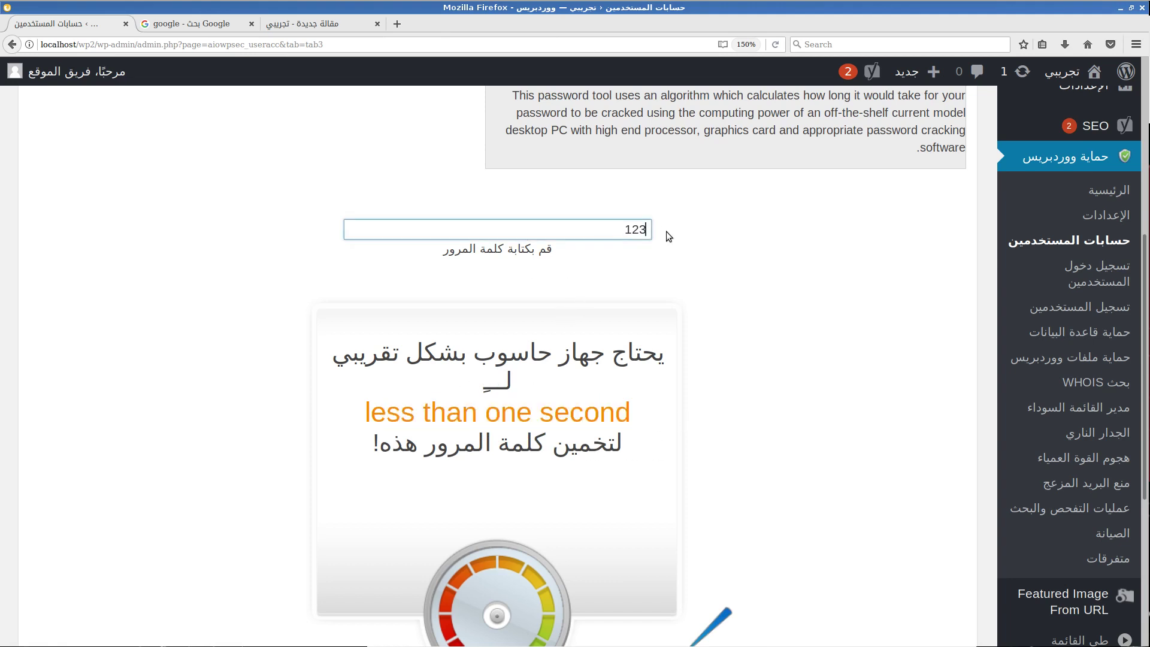